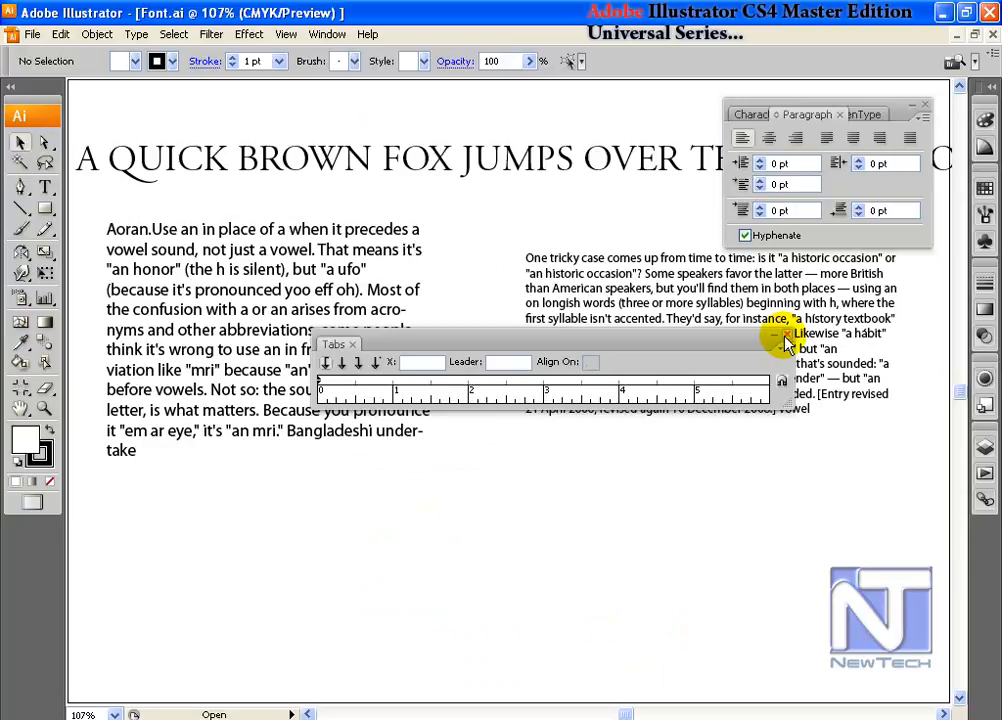
Reopen the Tabs ruler and snap it above the left text frame.
left_click(786, 341)
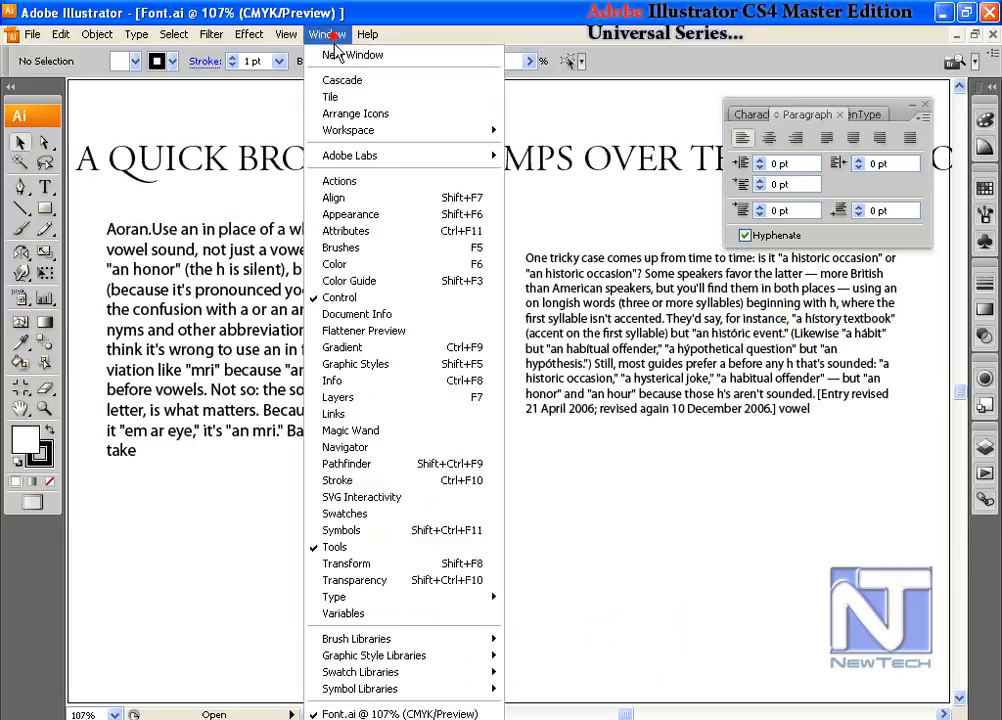
left_click(327, 34)
mouse_move(414, 612)
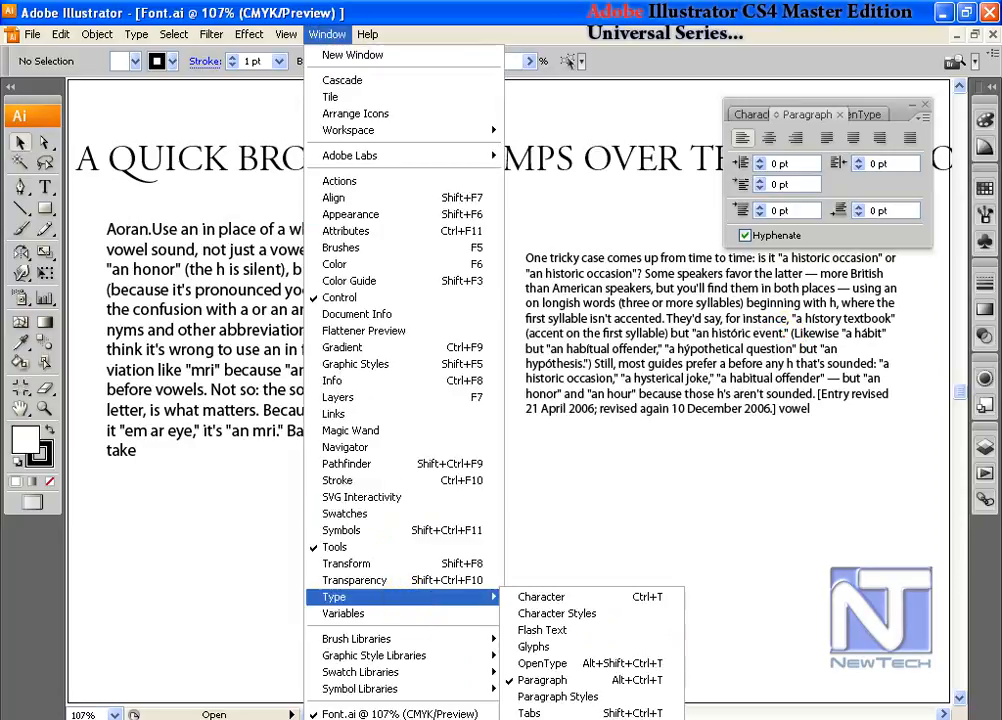
left_click(645, 713)
left_click_drag(468, 348, 475, 350)
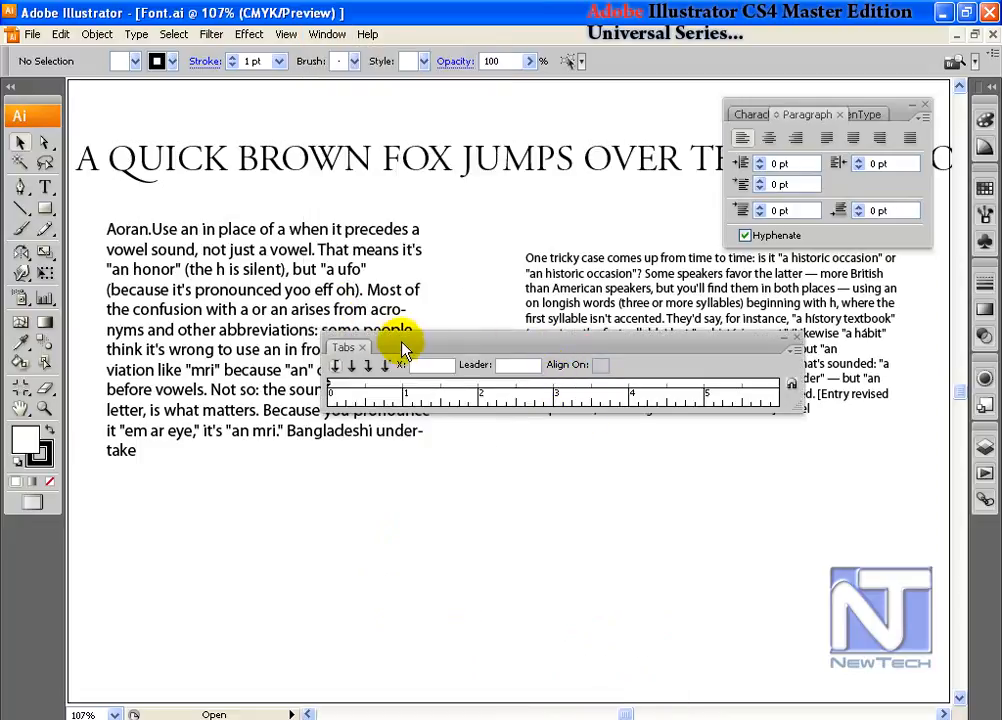
left_click(287, 331)
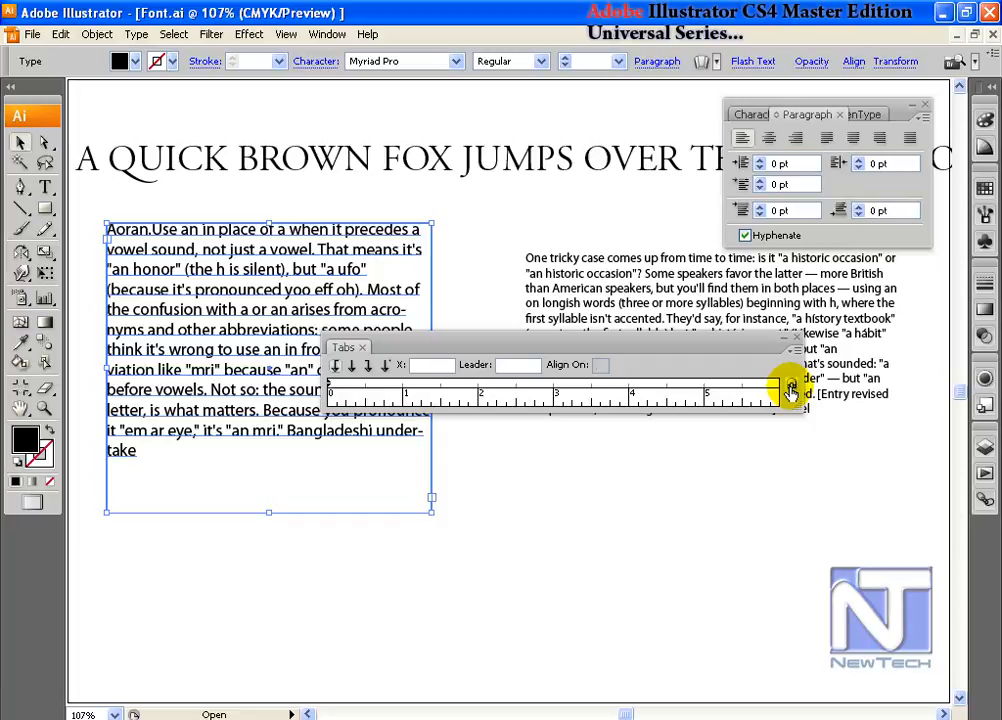
left_click(790, 390)
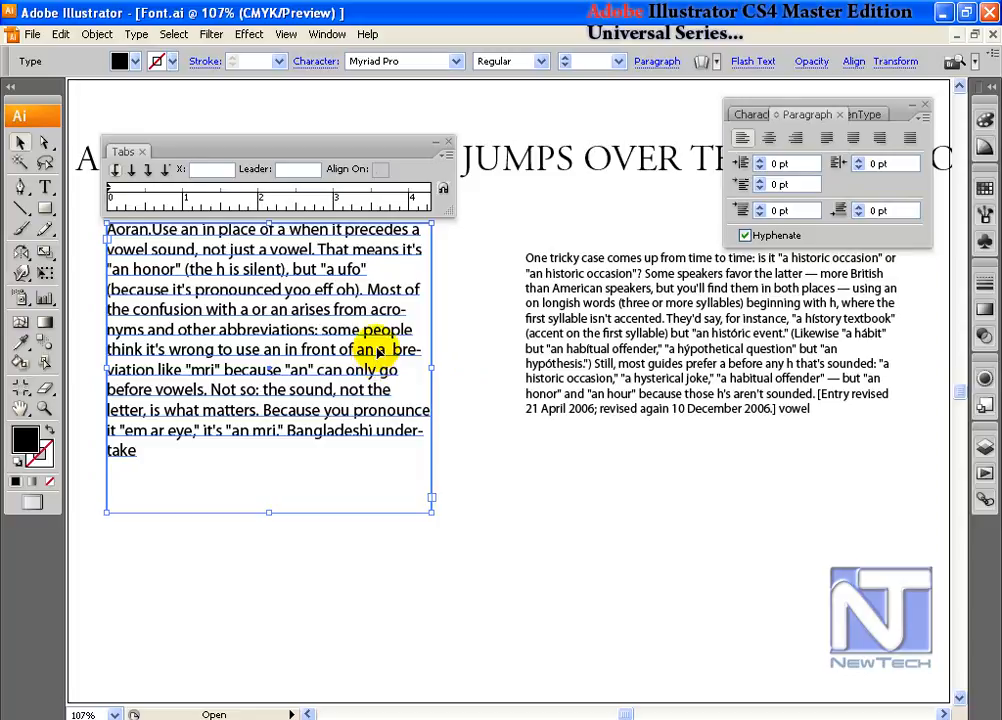
Insert four tabs before "Aoran" at the start of the left text, and undo them.
left_click(141, 194)
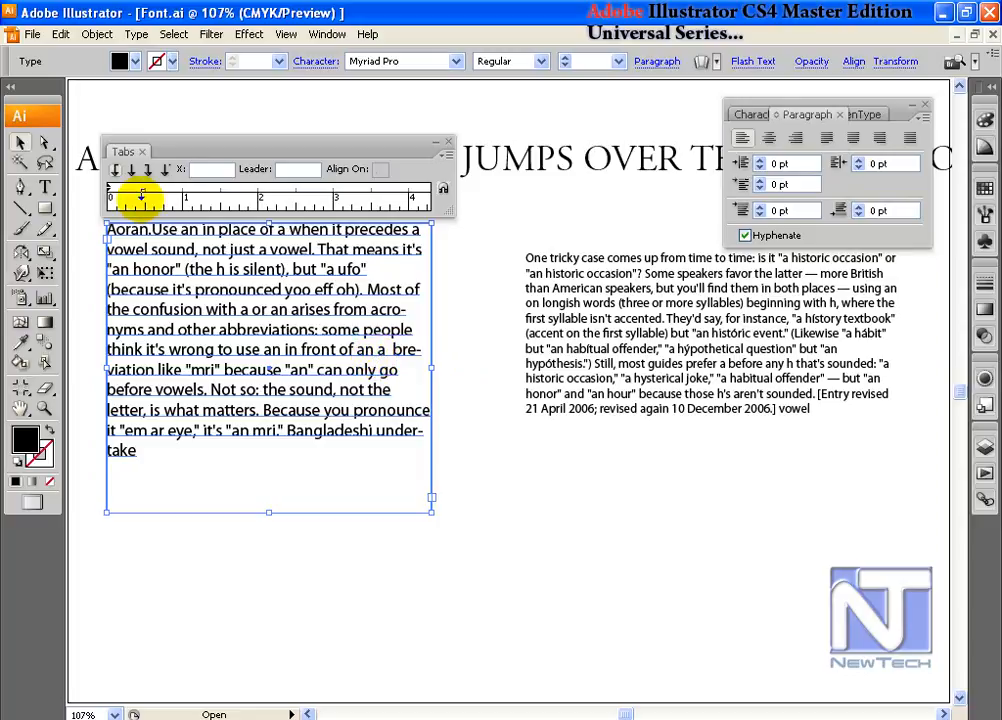
left_click_drag(141, 194, 127, 251)
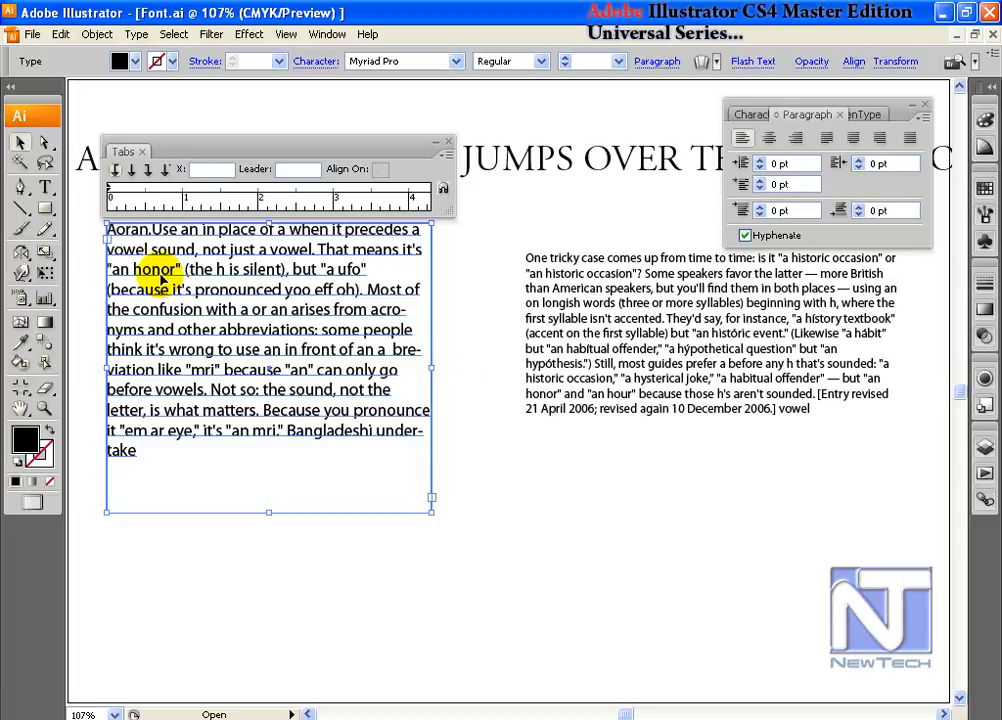
left_click(107, 232)
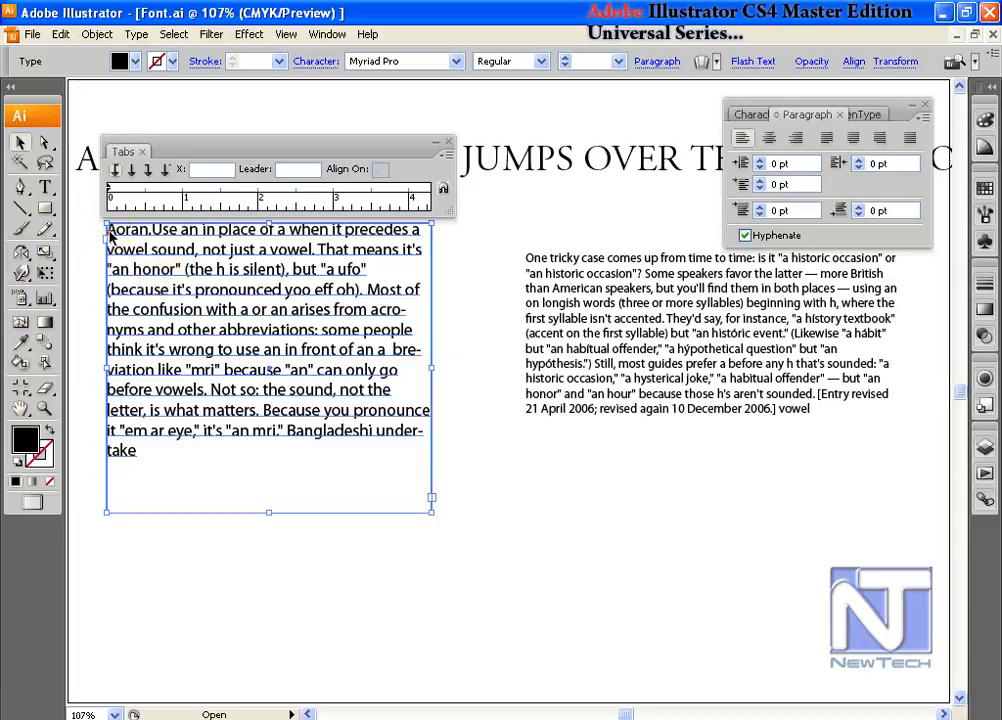
double_click(108, 232)
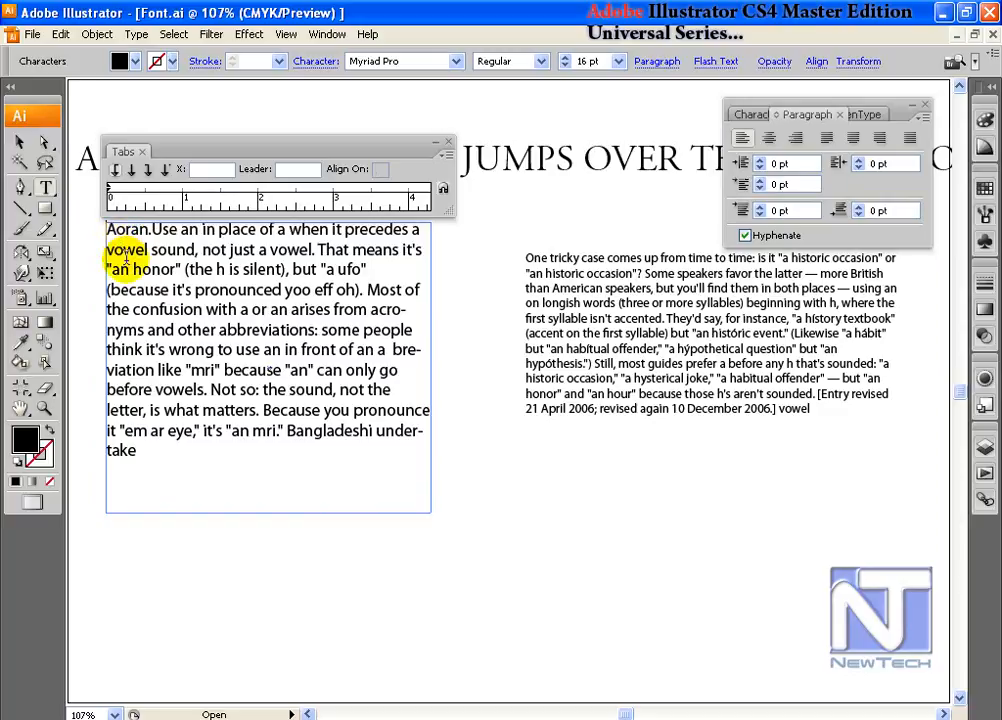
key("Tab")
key("Tab")
key("Tab")
key("Tab")
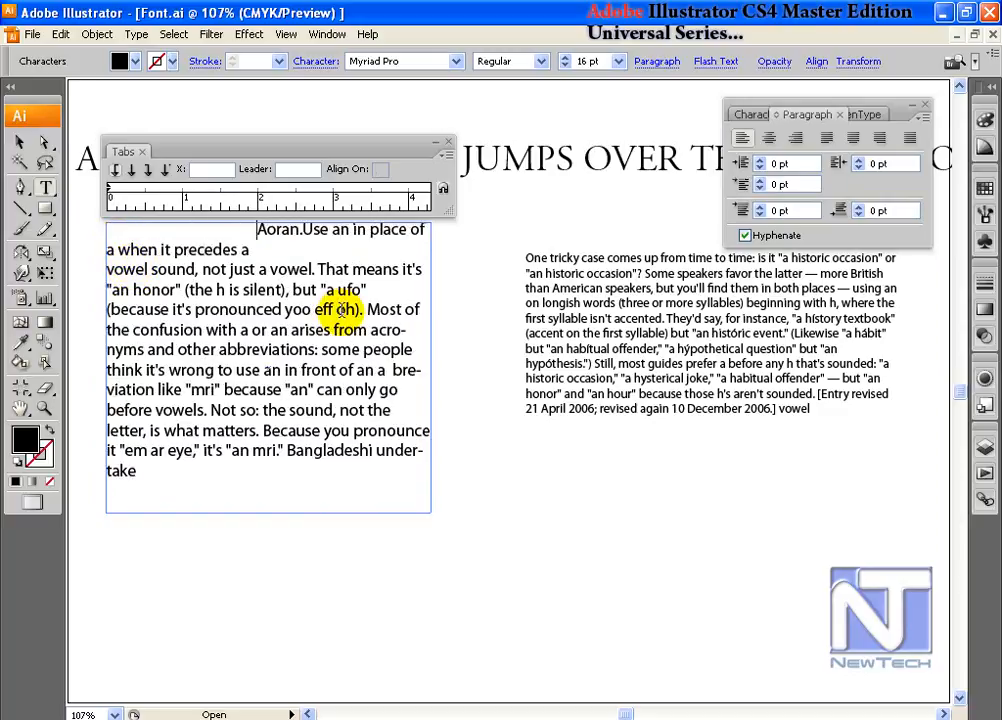
key("ctrl+z")
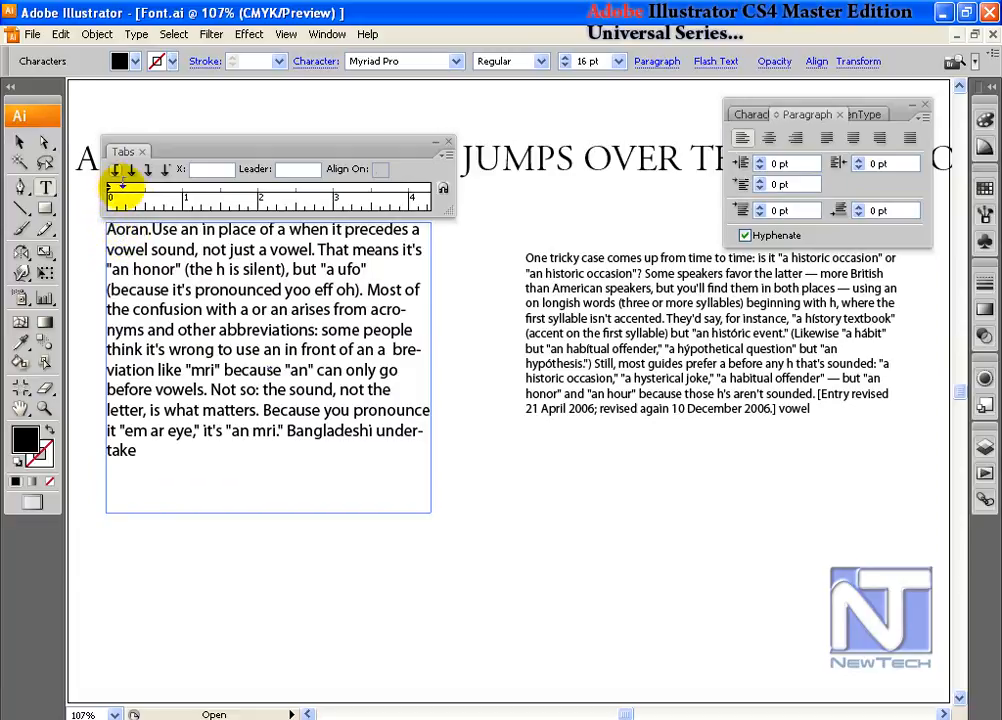
Show the document rulers and set their units to pixels.
left_click(146, 190)
mouse_move(146, 190)
left_mouse_down()
mouse_move(212, 190)
mouse_move(340, 107)
left_mouse_up()
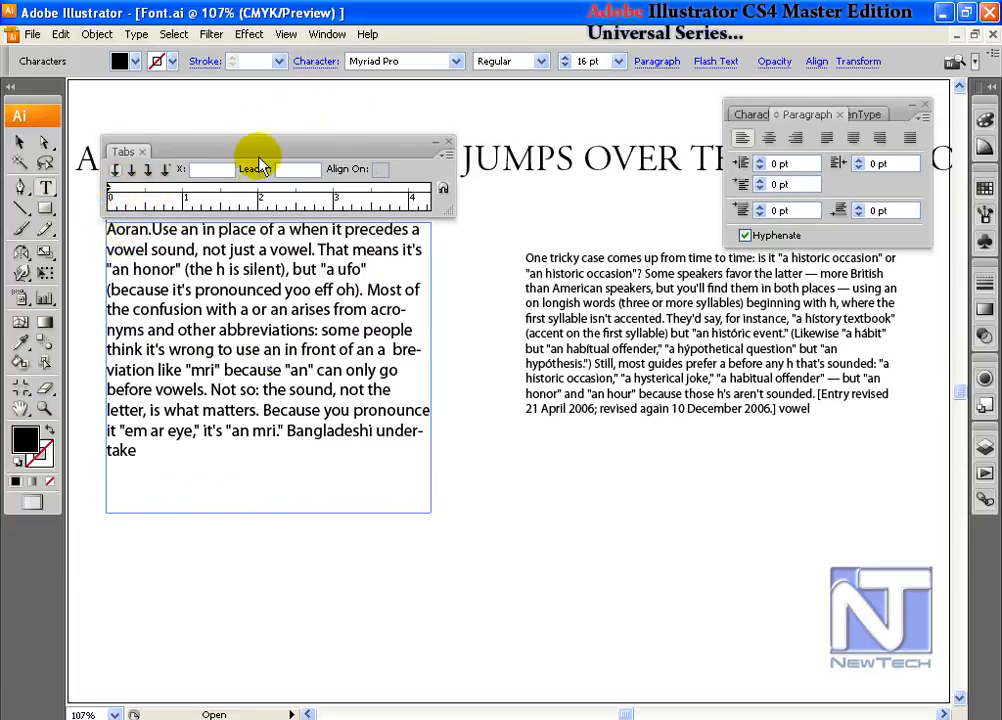
key("ctrl+r")
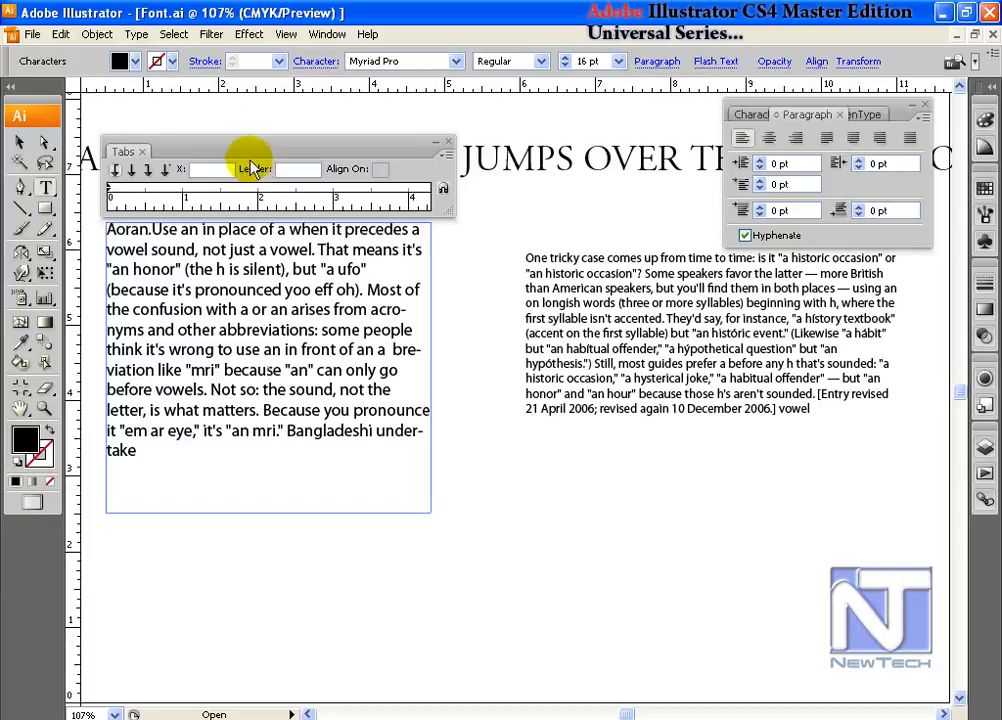
right_click(348, 92)
left_click(385, 182)
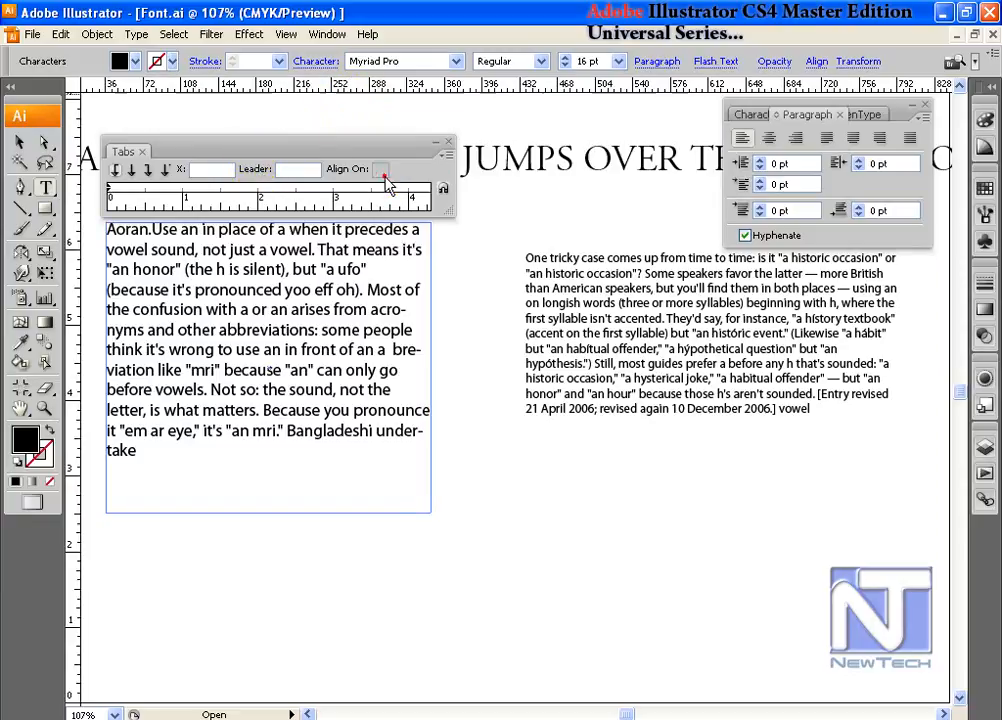
Check the Units & Display Performance preferences without changing them, and set the ruler units to inches.
right_click(426, 88)
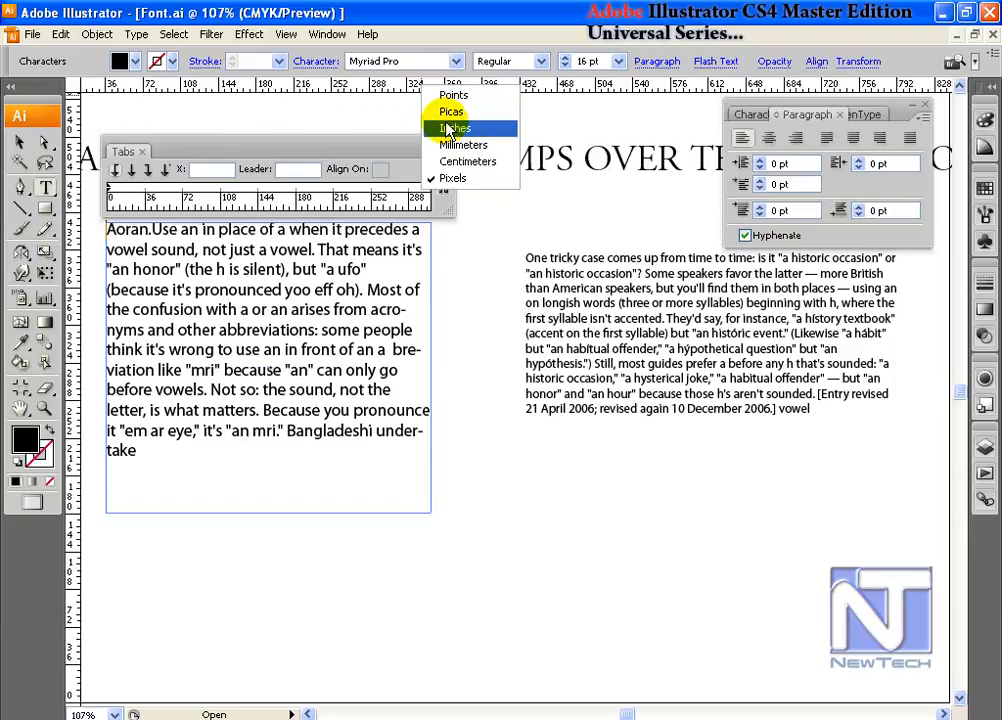
left_click(61, 34)
mouse_move(152, 499)
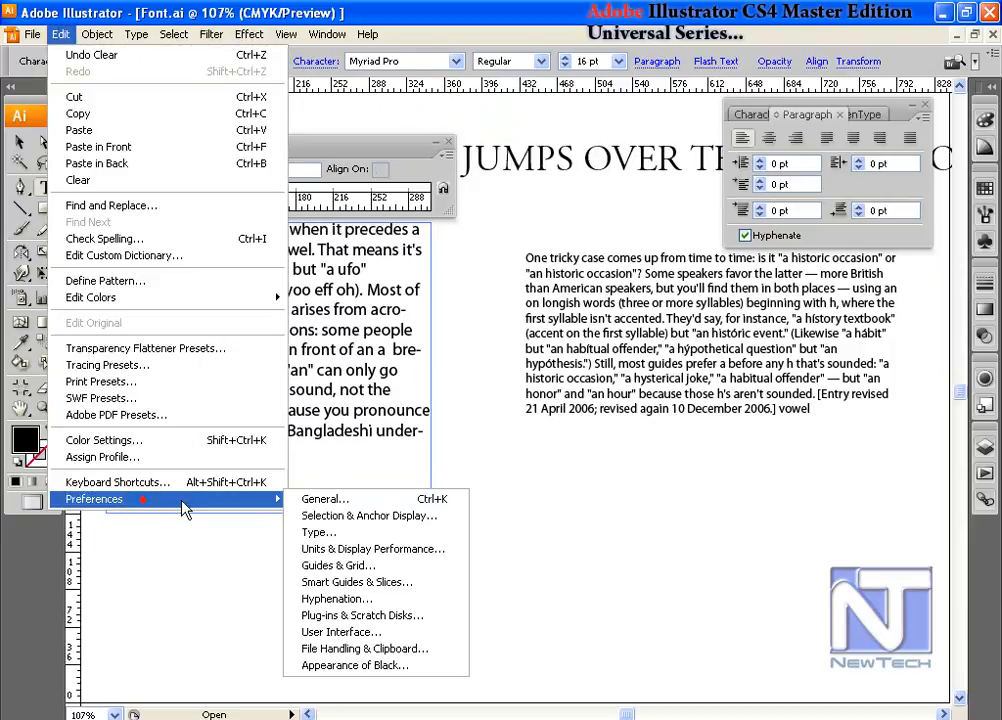
left_click(382, 549)
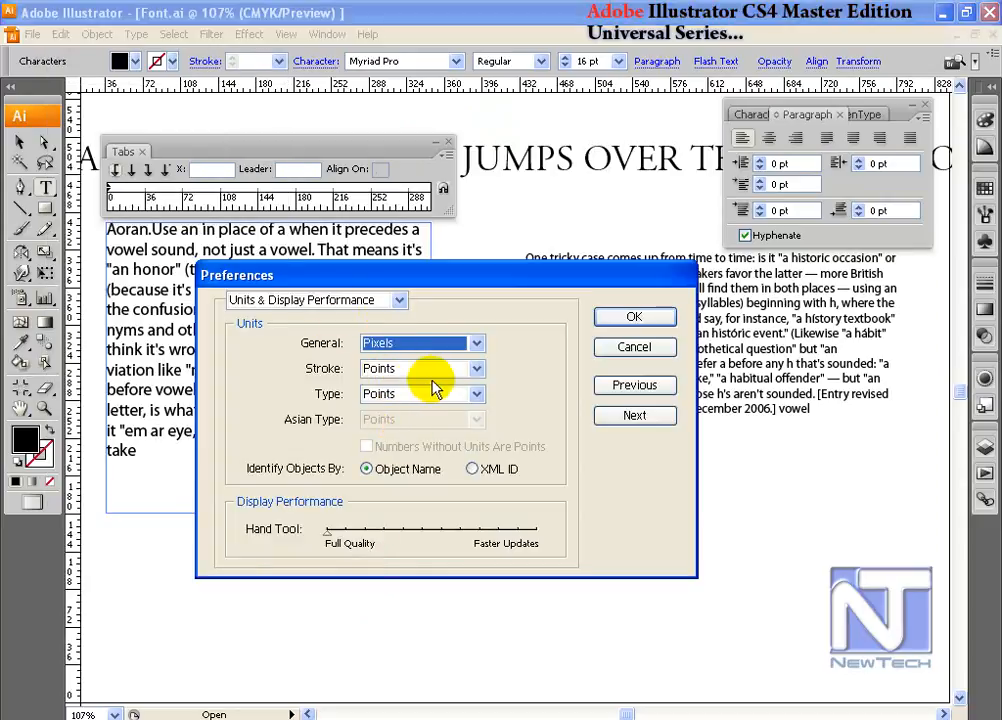
left_click(659, 357)
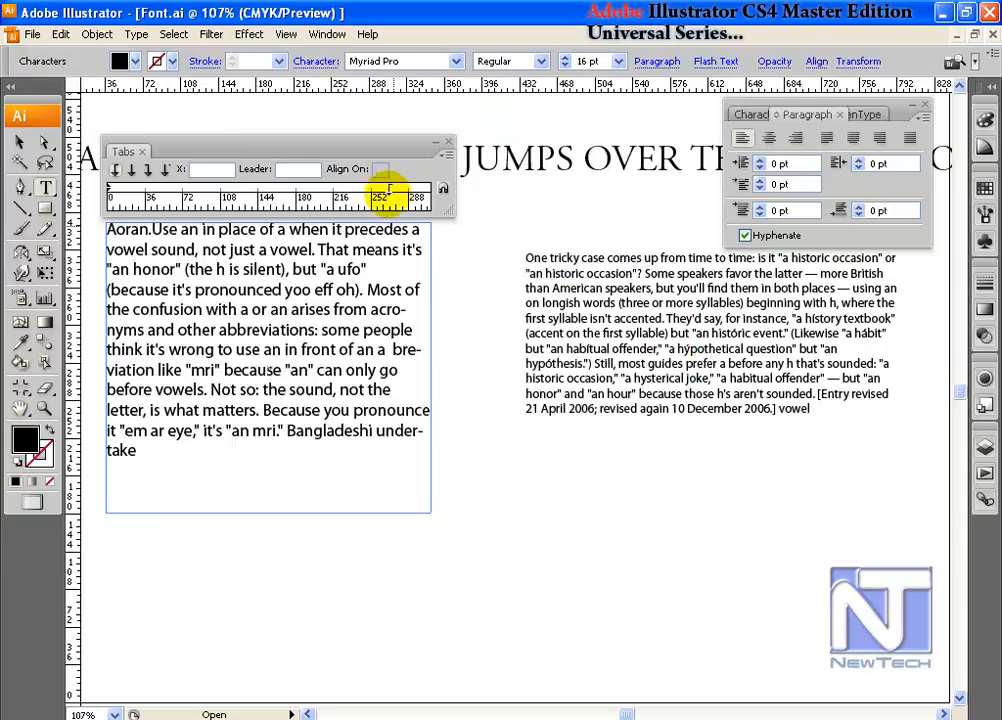
right_click(395, 88)
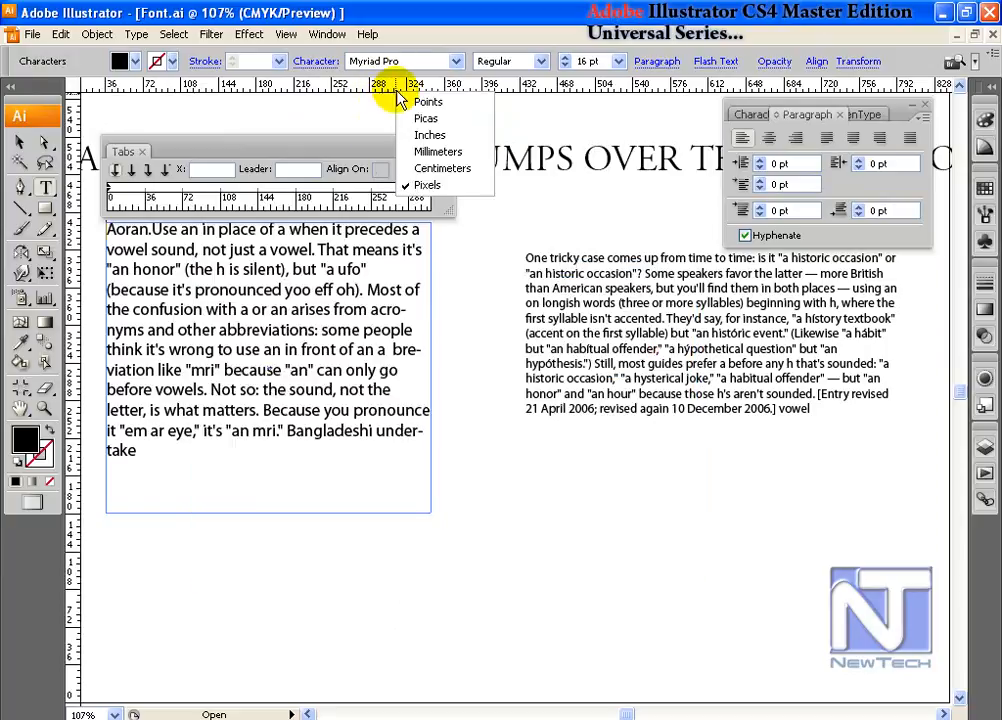
left_click(433, 138)
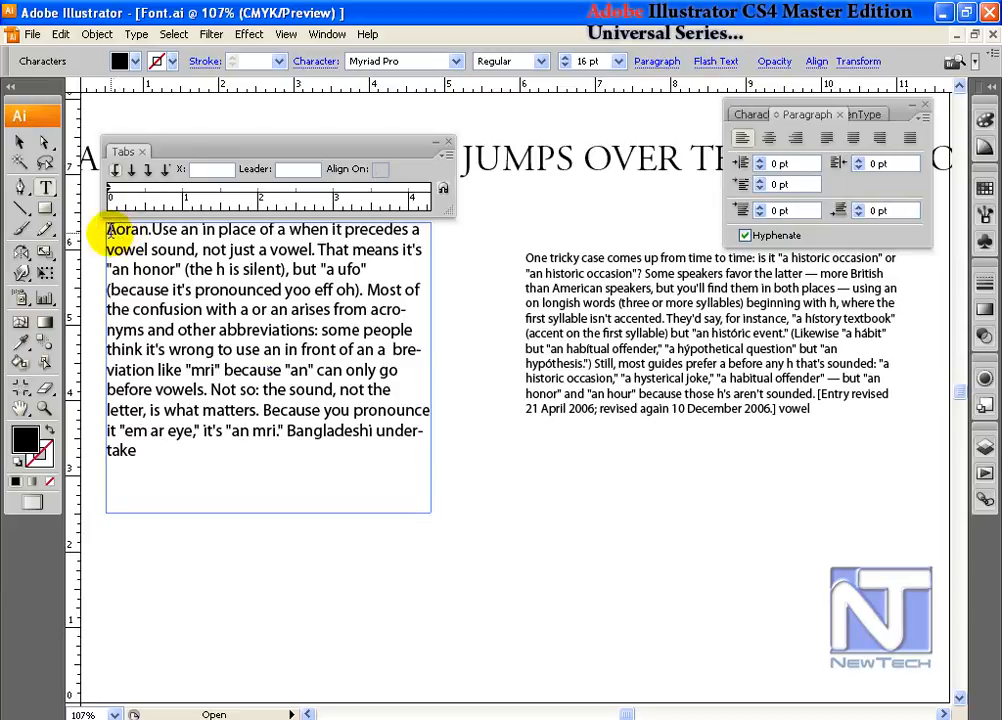
Add a left tab stop at 0.5 in for the first paragraph and repeat it across the Tabs ruler.
left_click_drag(155, 190, 149, 190)
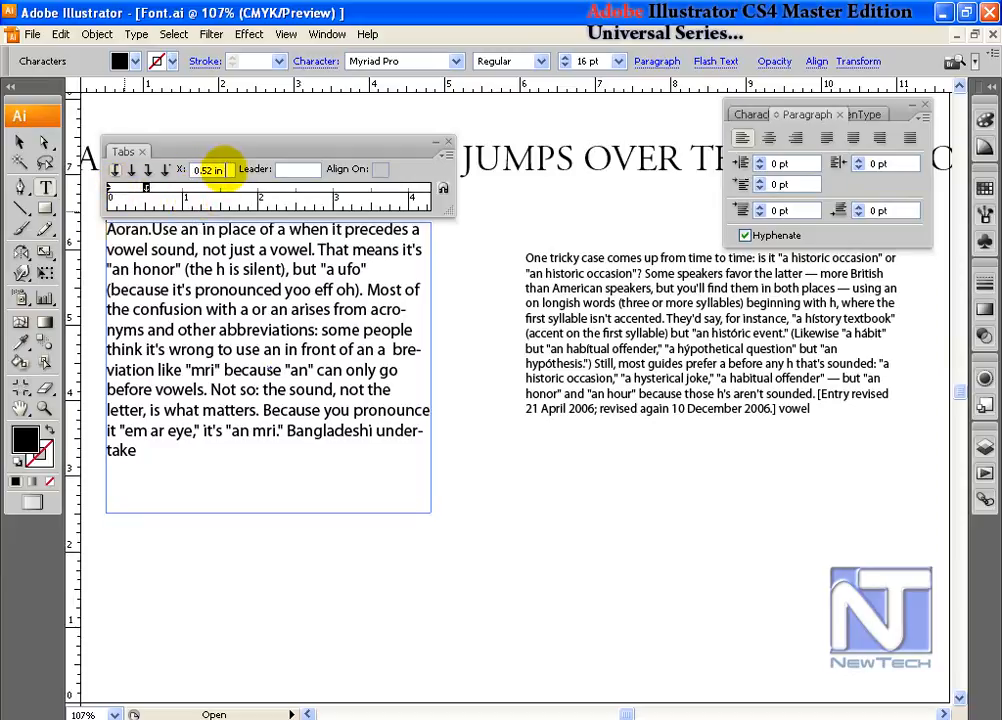
left_click_drag(195, 170, 225, 170)
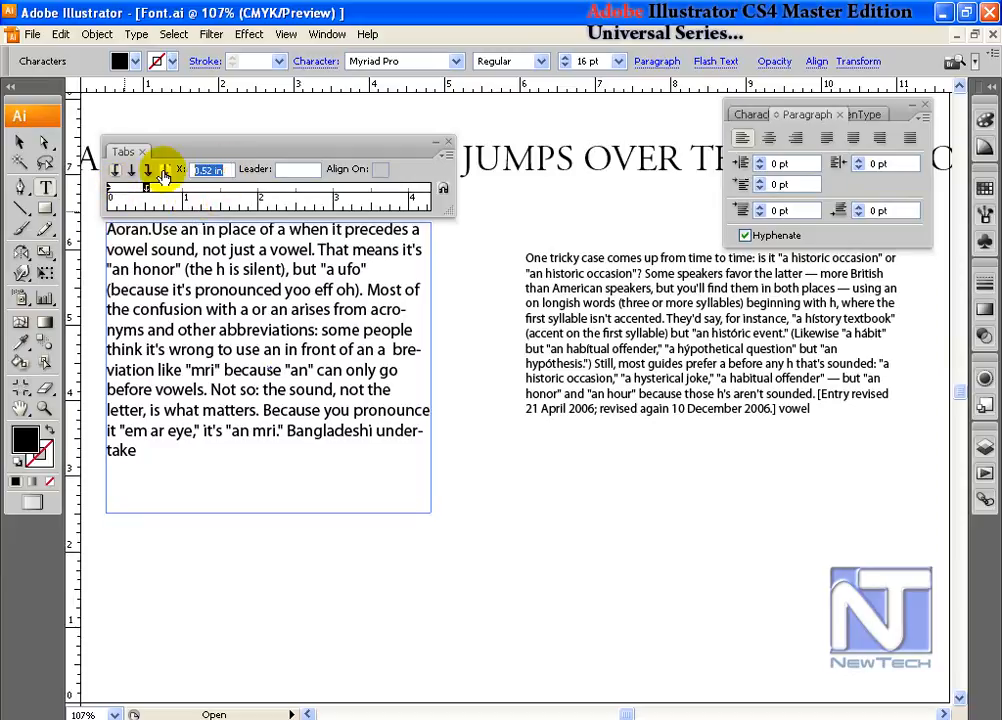
left_click(441, 156)
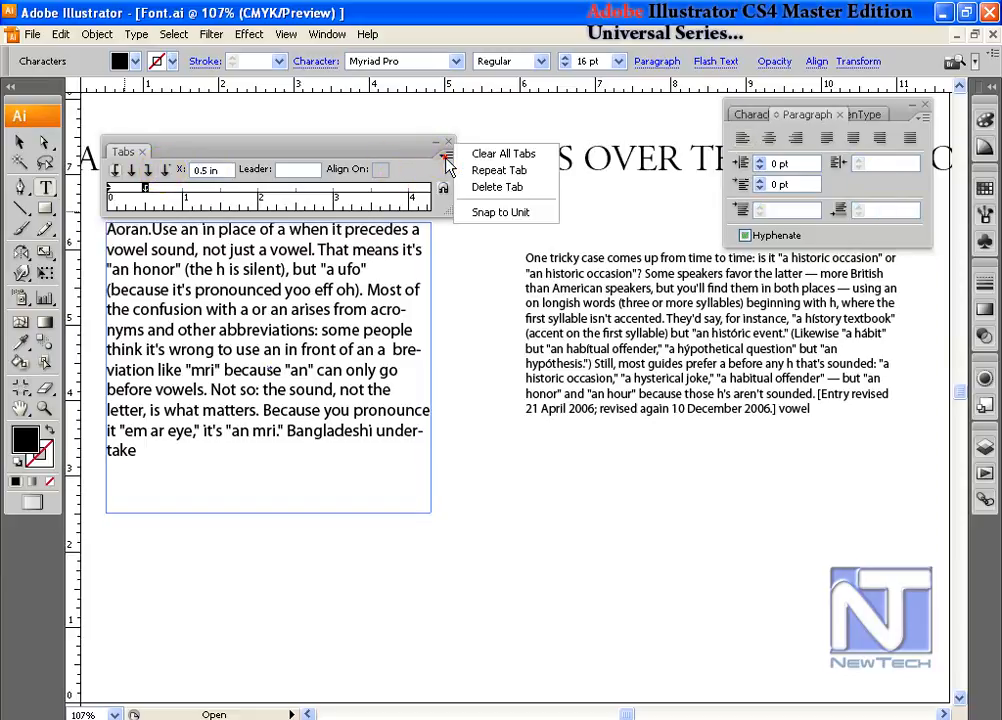
left_click(510, 172)
left_click_drag(202, 196, 240, 199)
Delete the 0.5 in tab stop and clear all remaining tab stops of the first paragraph.
left_click(445, 154)
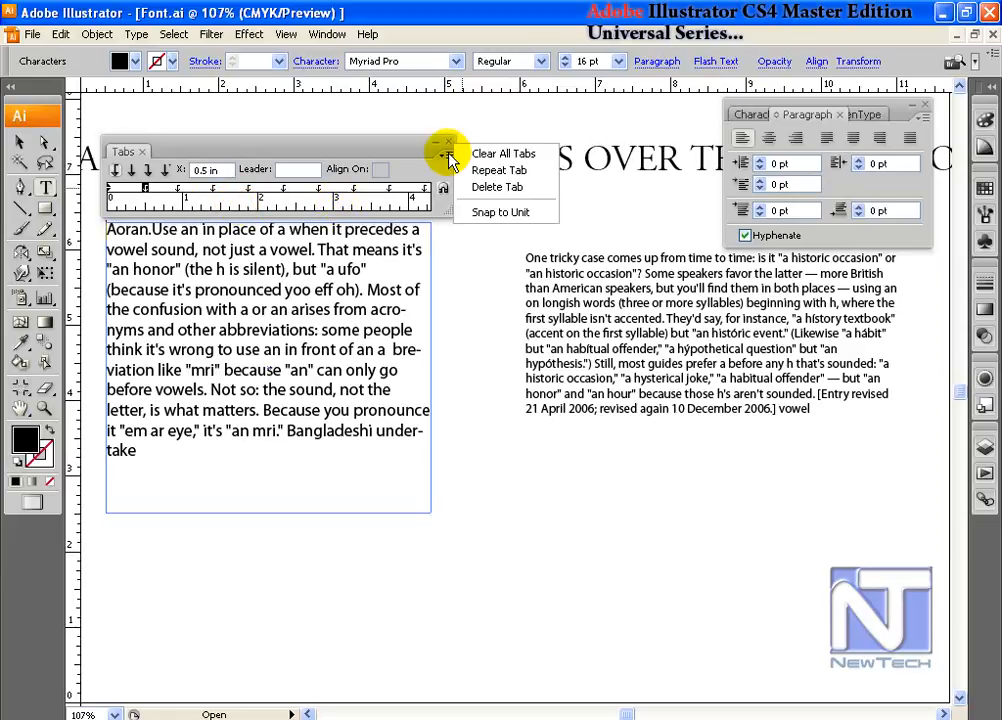
left_click(499, 187)
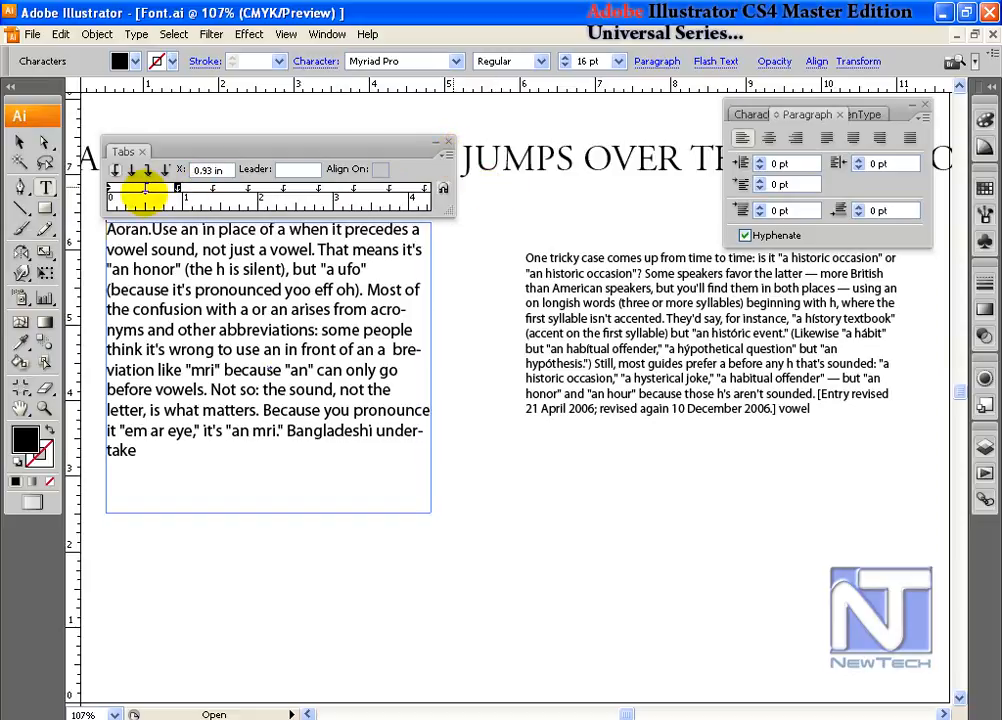
left_click(447, 156)
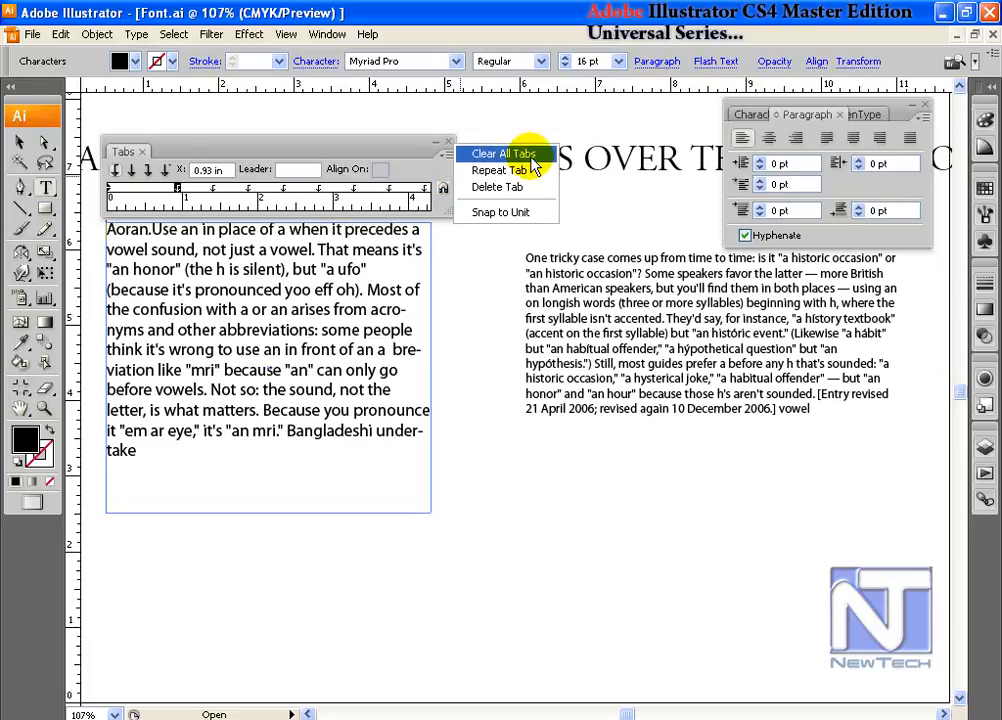
left_click(482, 154)
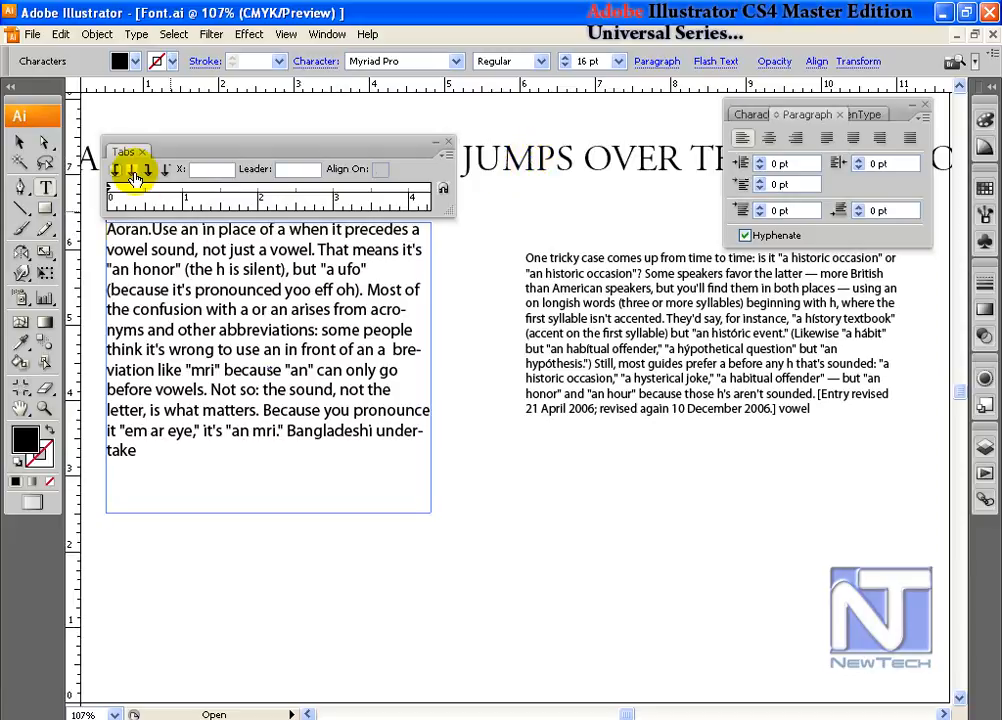
Set a left tab stop at 1 in for the first paragraph and insert a tab before "Aoran".
left_click(184, 192)
left_click(116, 171)
left_click(181, 190)
left_click(183, 190)
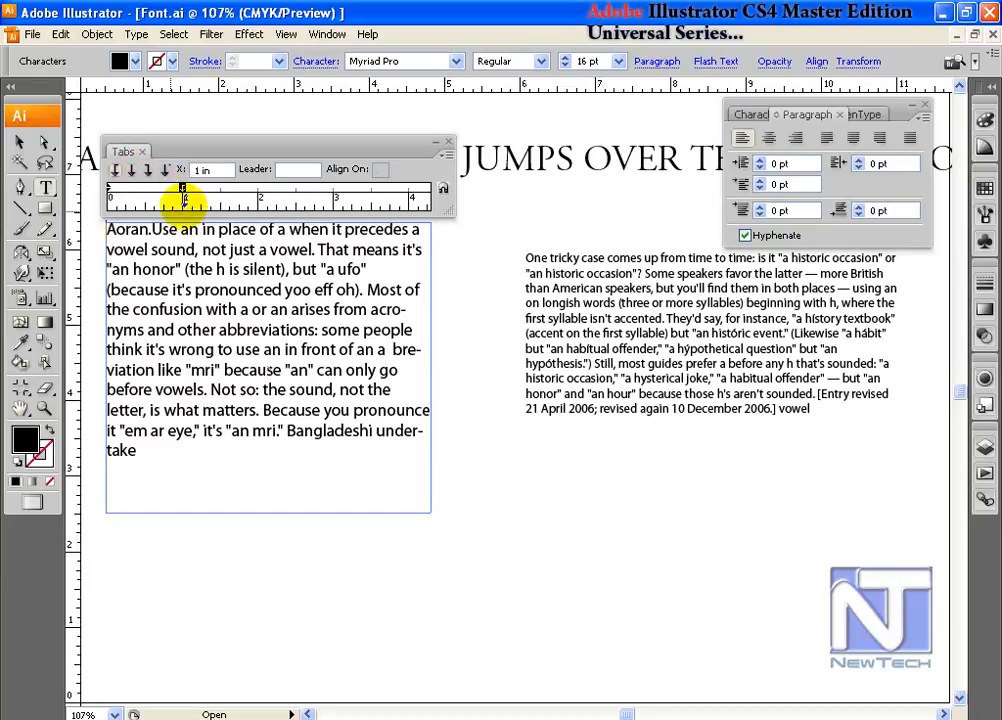
key("Tab")
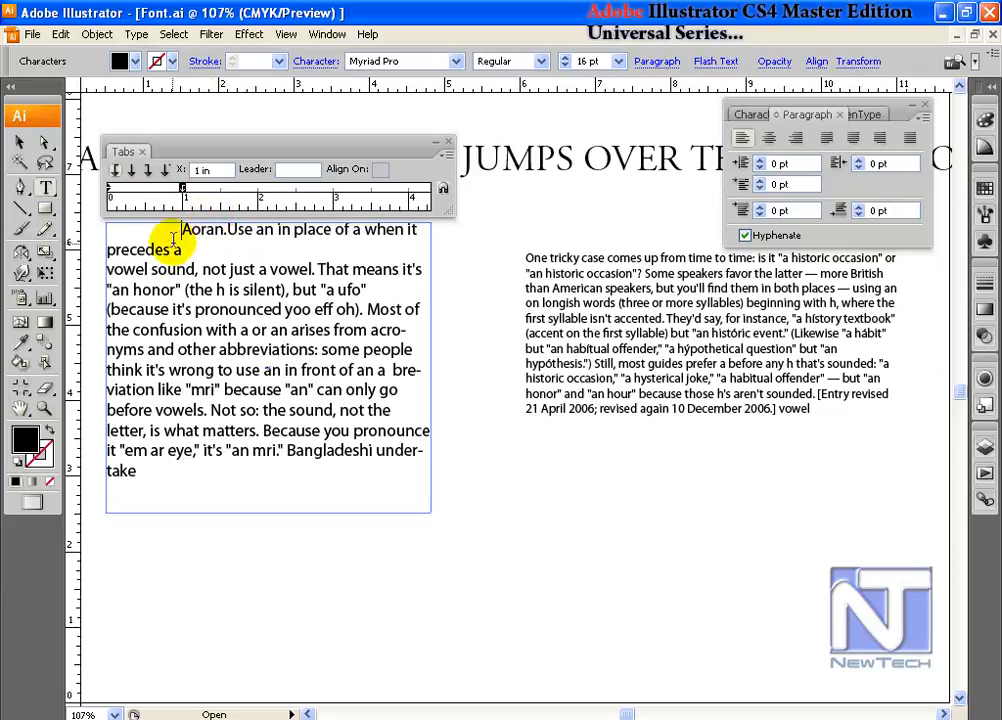
Insert a tab before "vowel sound" and set a left tab stop at 1 in for that paragraph.
left_click(108, 269)
key("Tab")
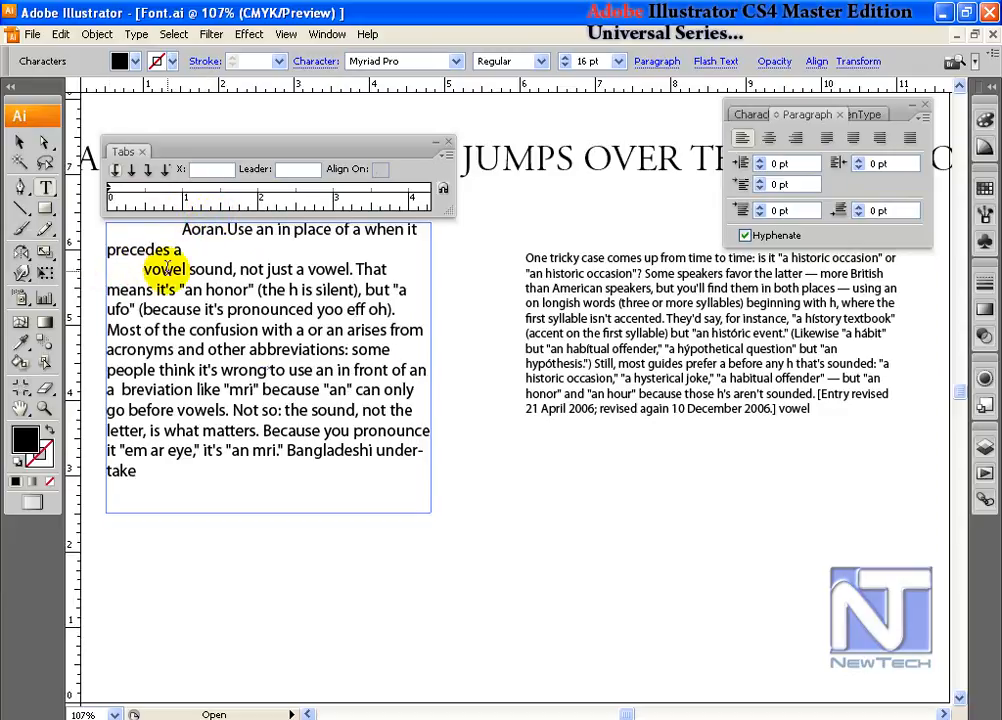
left_click(182, 195)
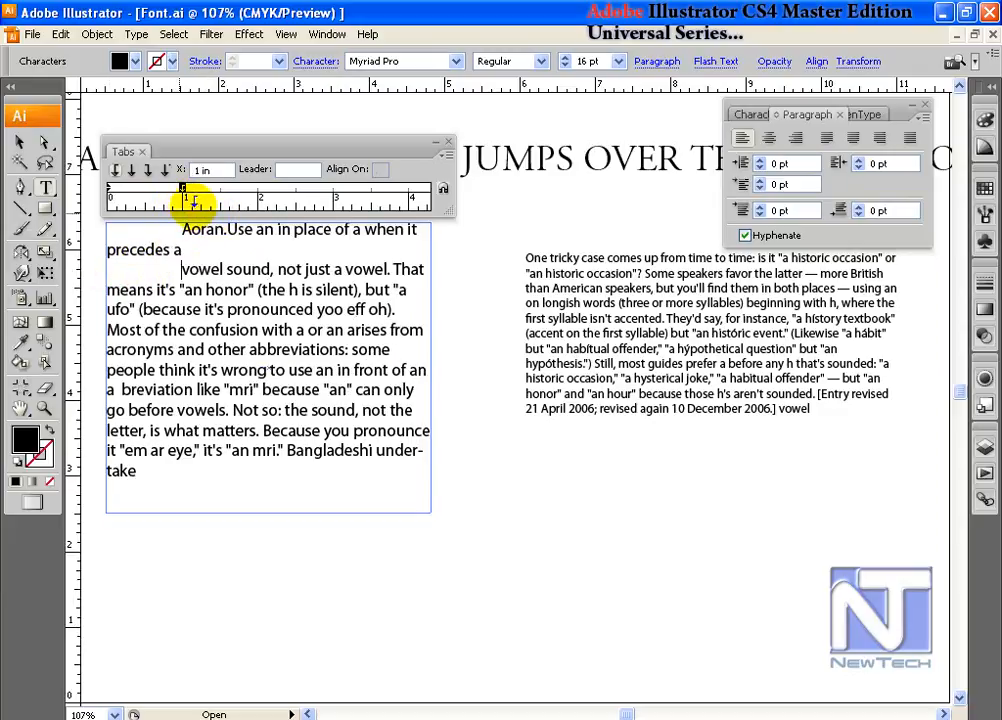
Insert a tab at the start of the three lines beginning with "means", "silent" and "yoo" or "pronounced" in the second paragraph.
left_click(99, 291)
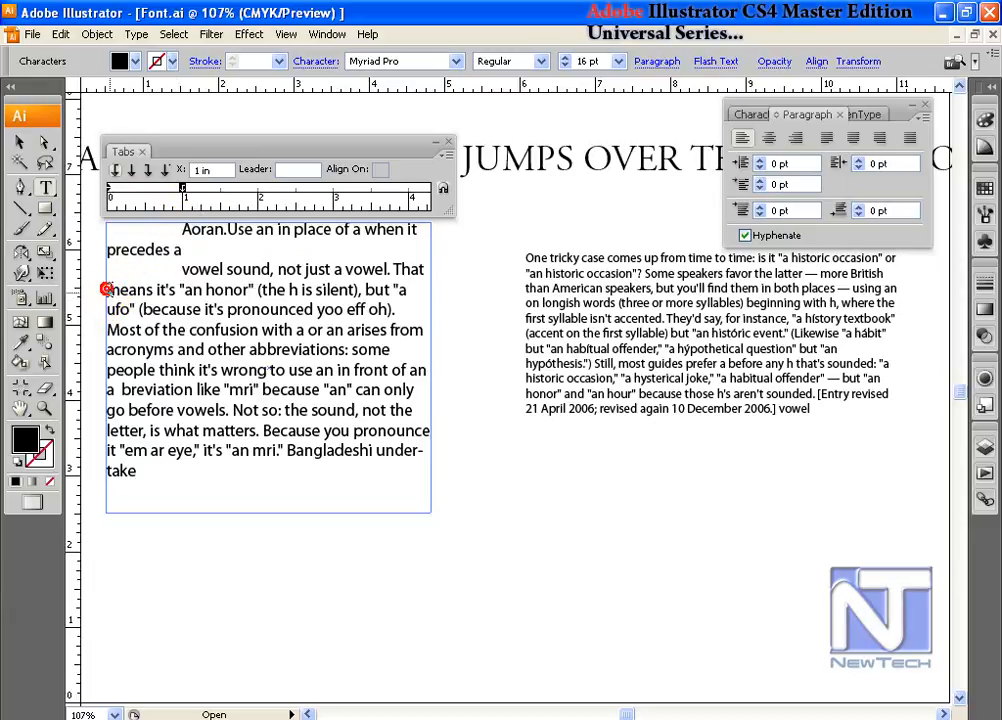
key("Tab")
left_click(108, 314)
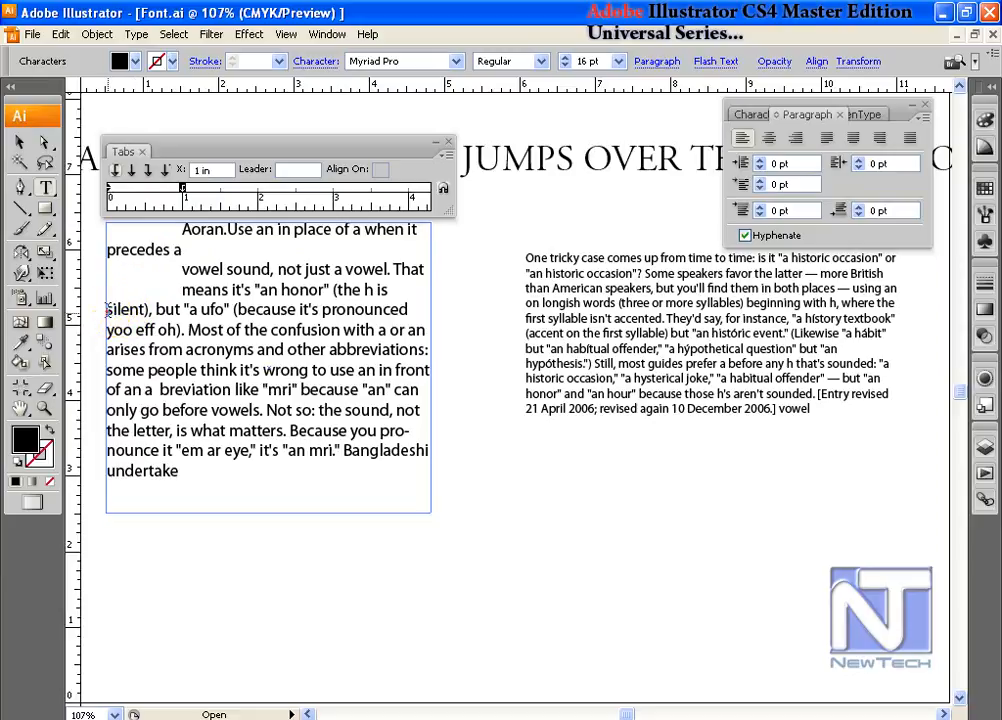
key("Tab")
left_click(108, 334)
key("Tab")
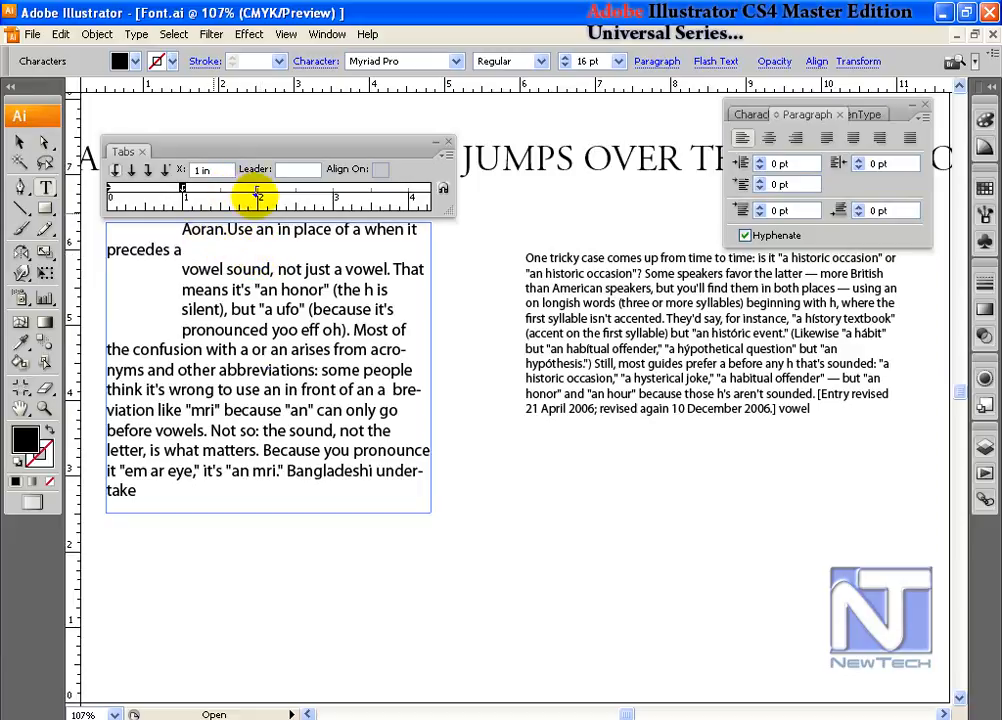
Add a second left tab stop at about 1.97 in for the second paragraph.
left_click_drag(255, 195, 253, 193)
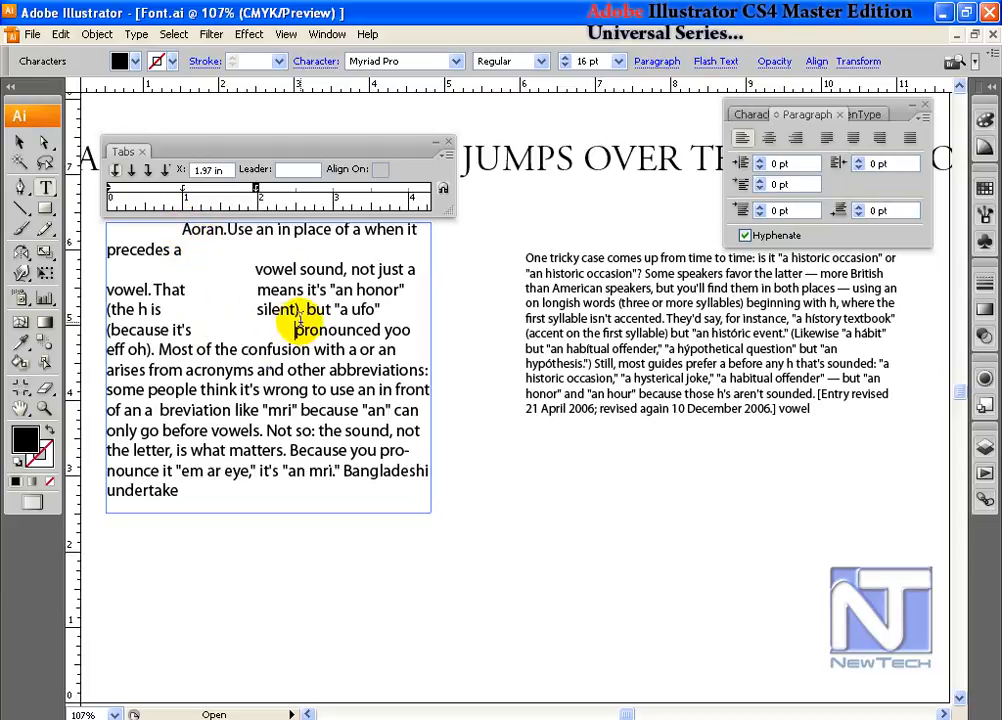
Set the leader of the second paragraph's 1.97 in tab stop to "-".
left_click(298, 170)
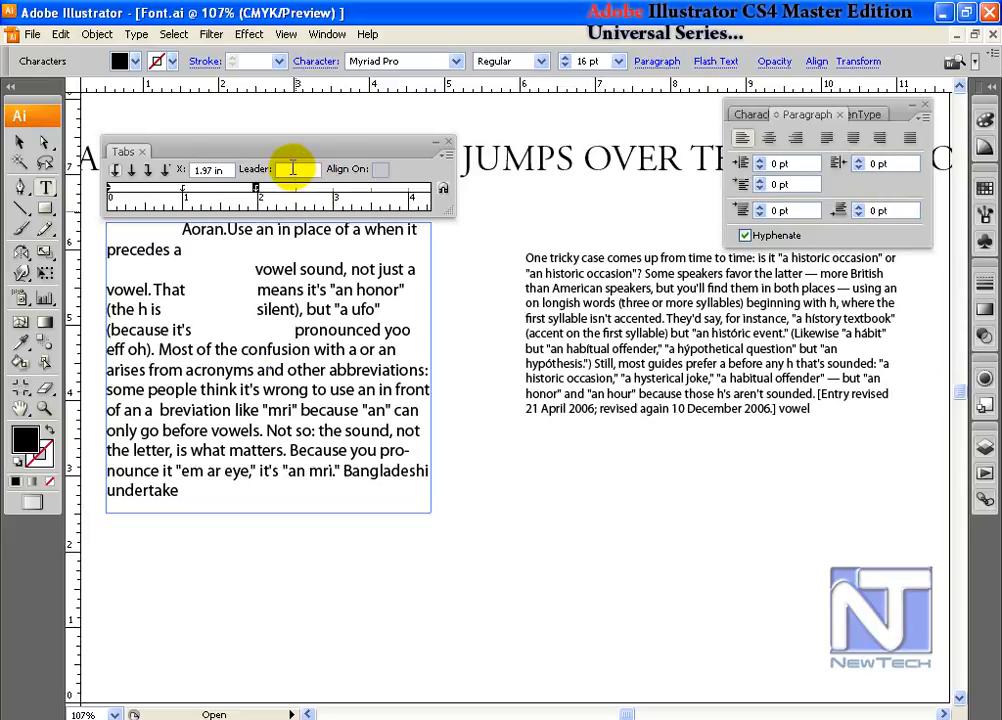
type("-")
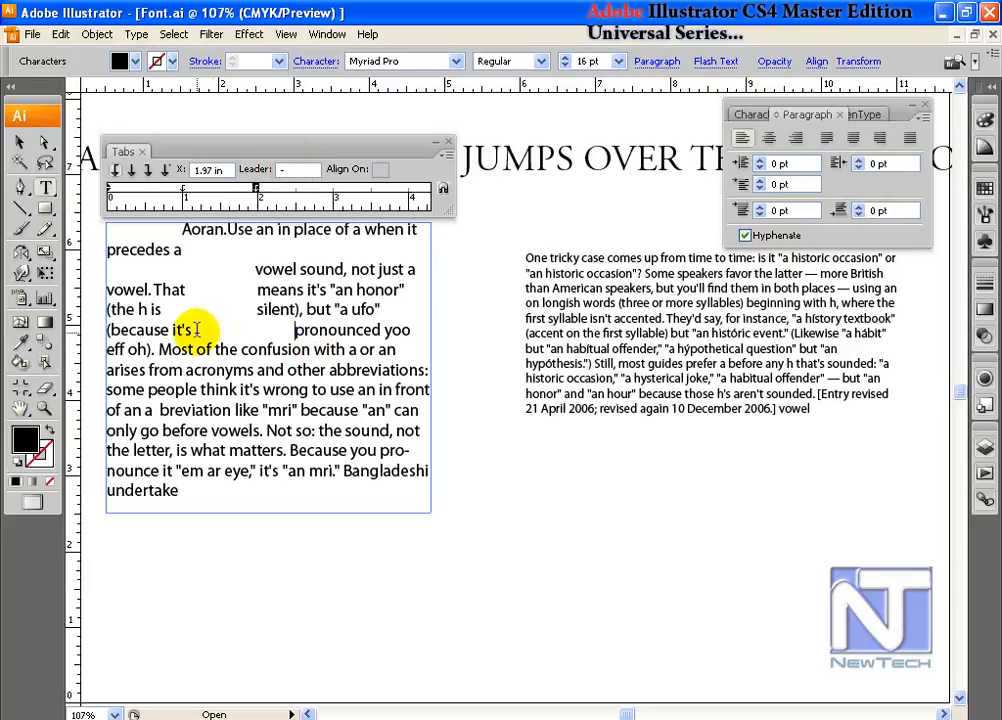
left_click(212, 288)
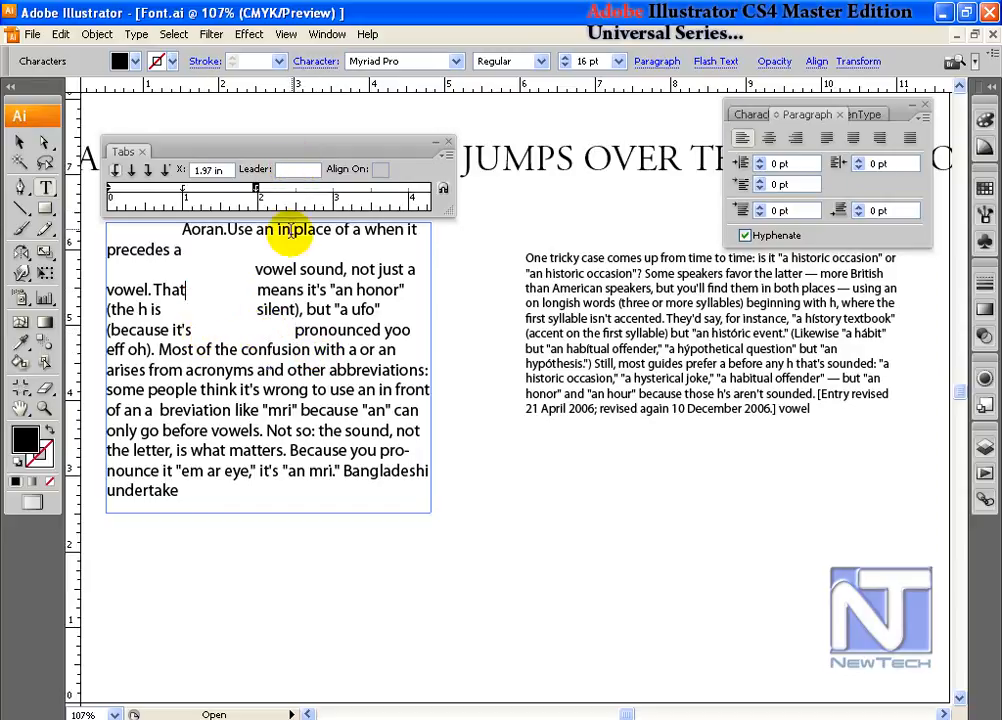
left_click(288, 169)
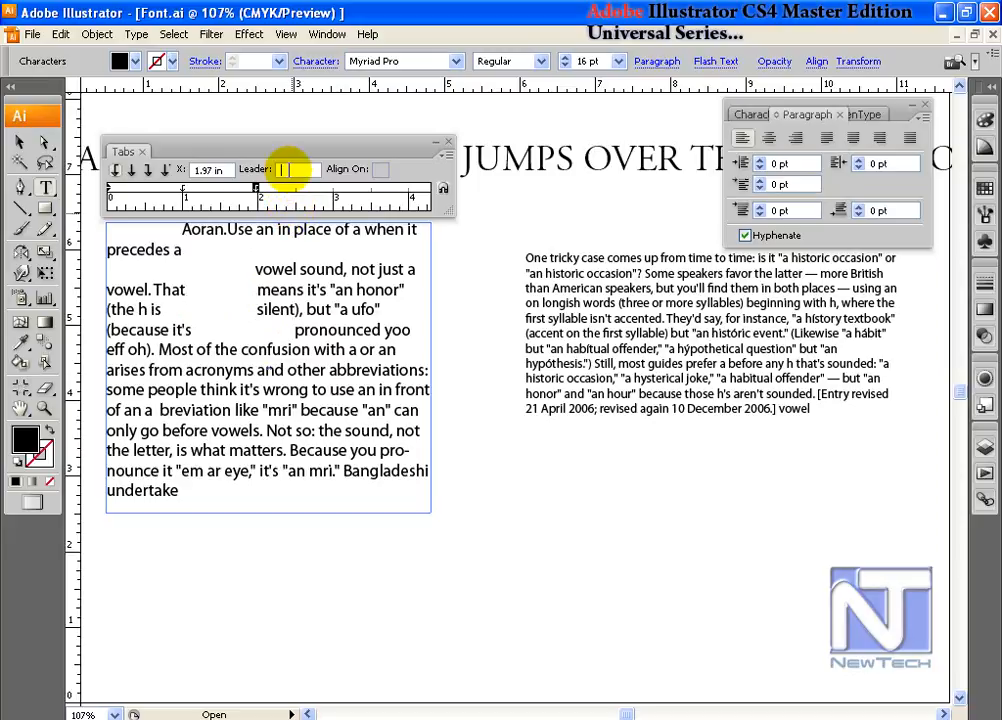
key("Return")
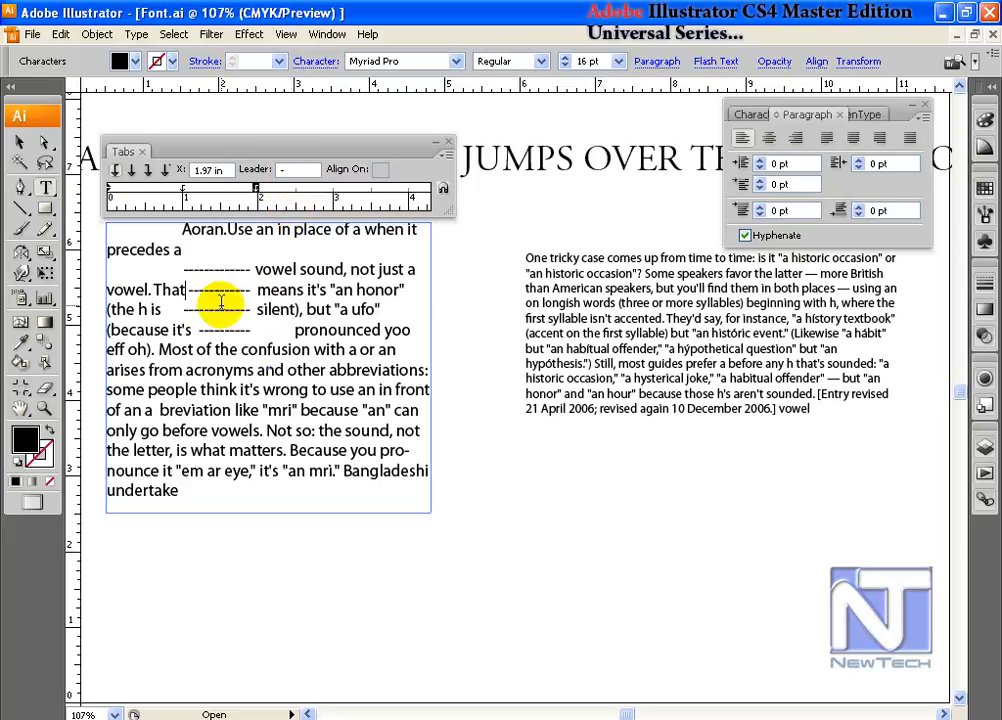
Change the leader of the 1.97 in tab stop to "8".
double_click(290, 169)
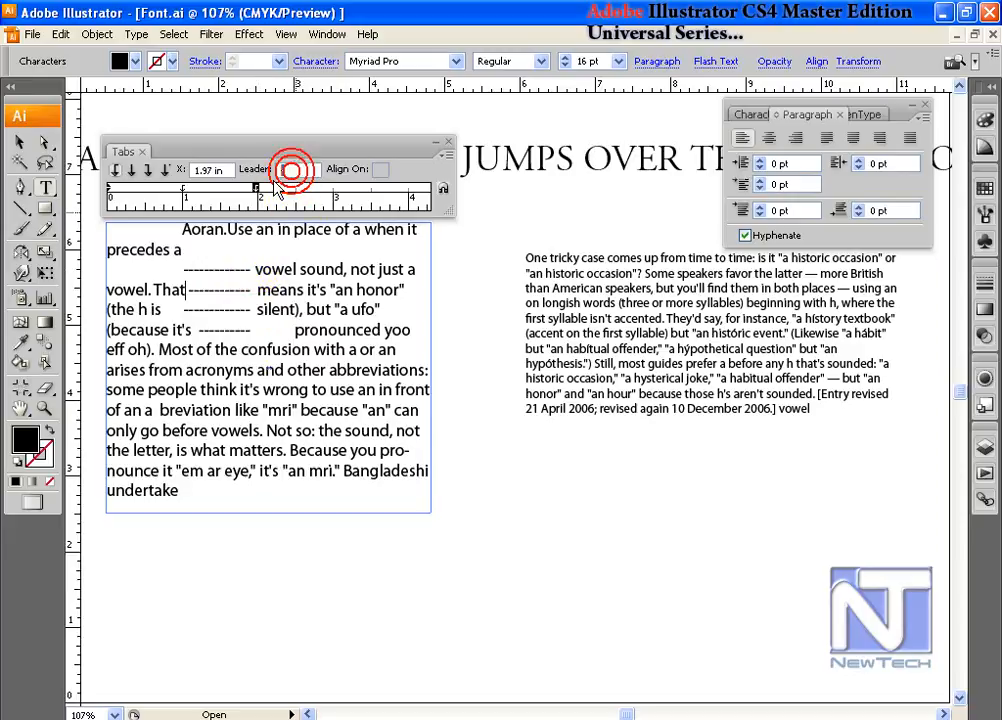
type("8")
key("Return")
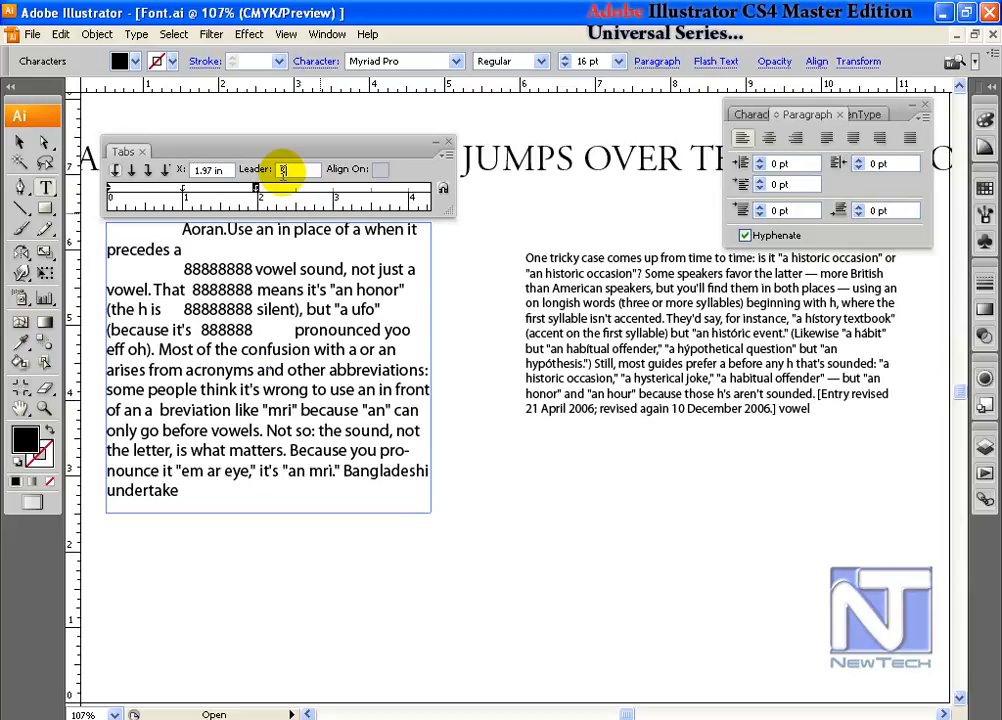
Set the leader of the 1.97 in tab stop to "5" and insert another tab before "means".
type("5")
key("Return")
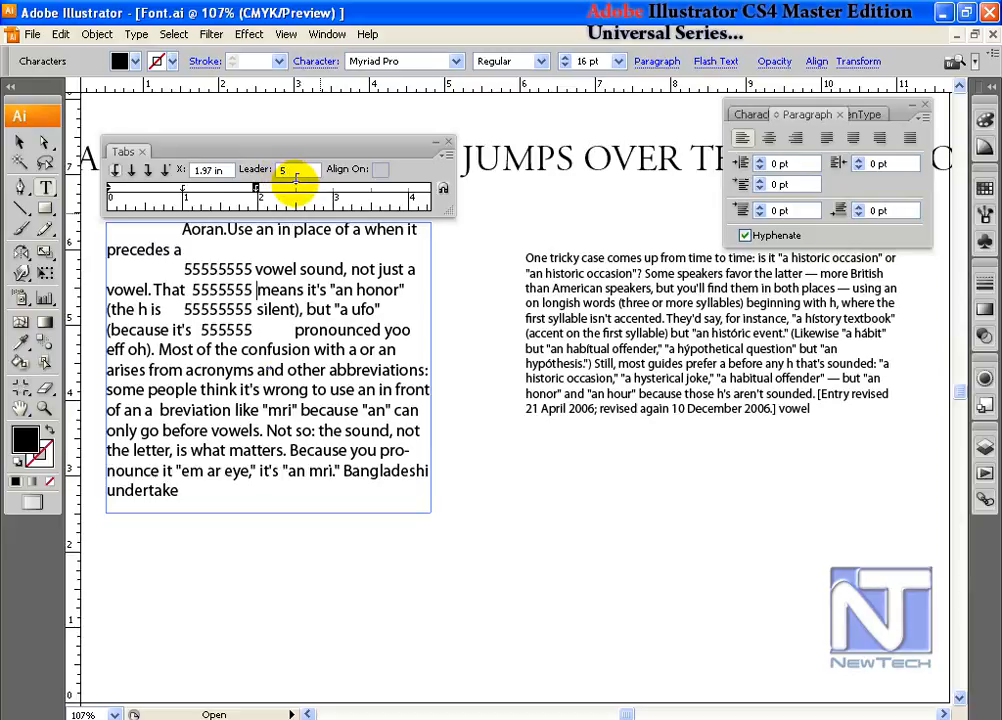
key("Tab")
left_click_drag(299, 171, 270, 176)
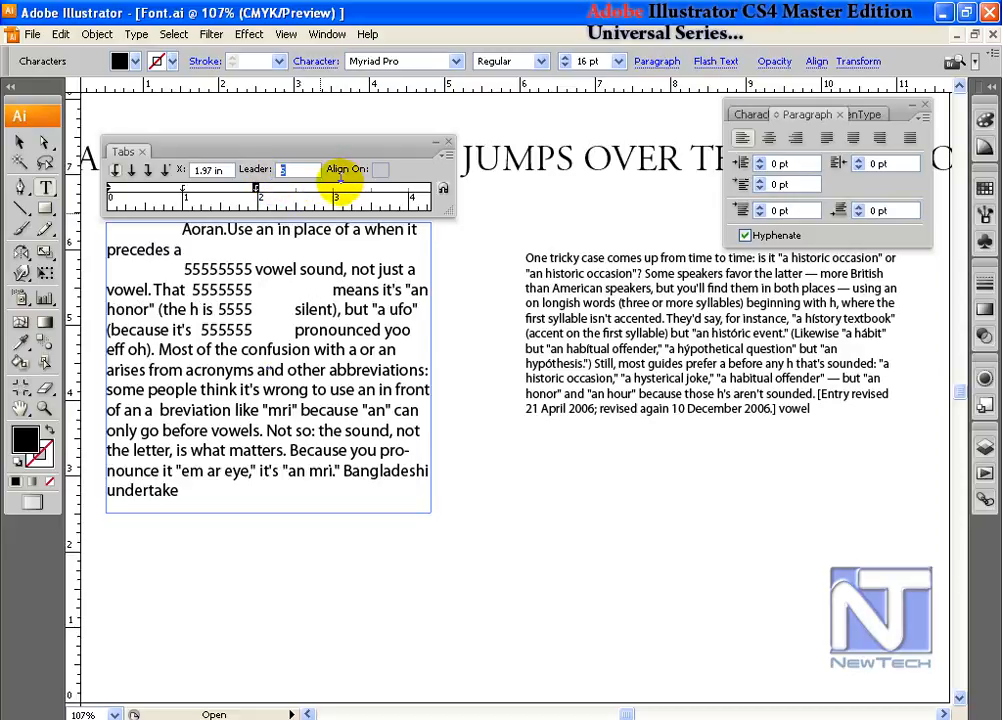
left_click(378, 174)
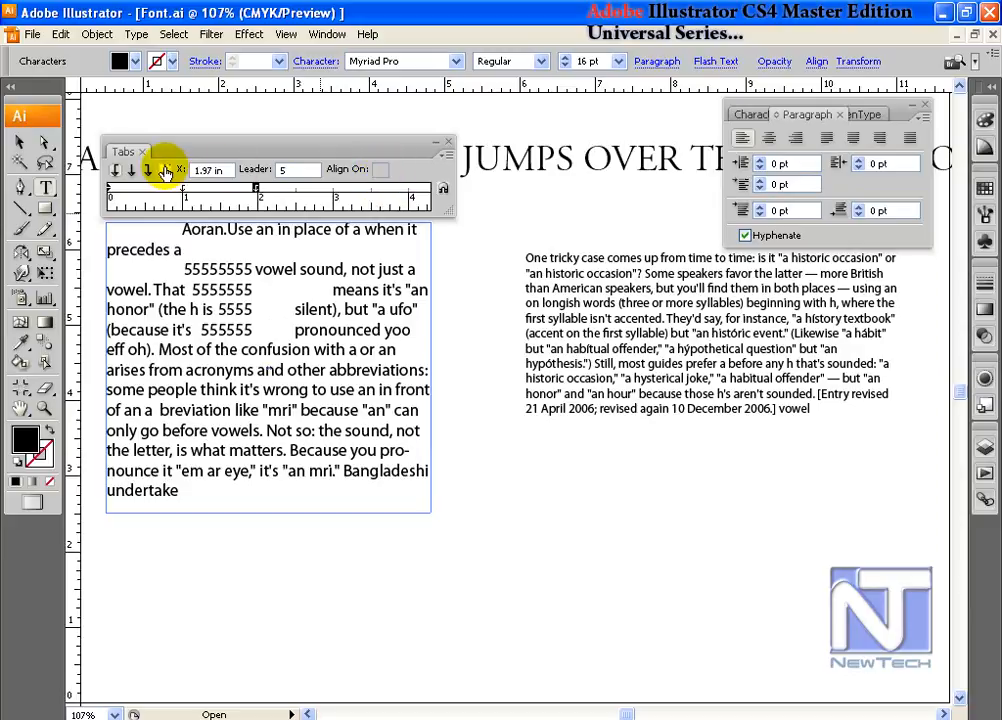
Create a new point text reading "Name", a tab and "50.5" in the empty area below the smaller text block.
left_click(19, 143)
left_click_drag(332, 145, 369, 196)
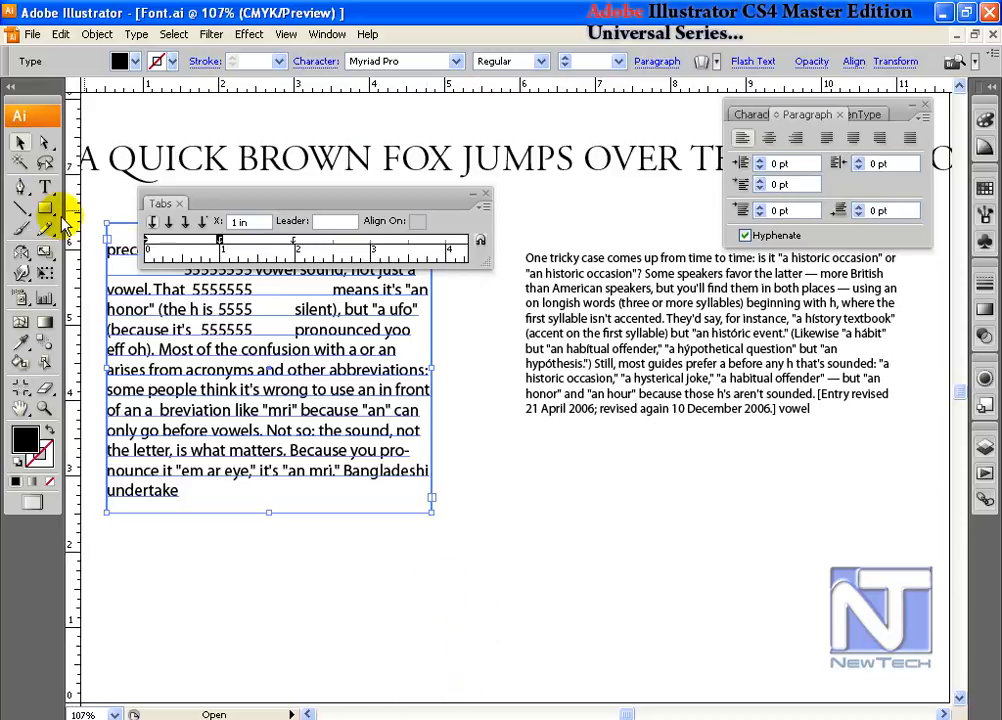
left_click(40, 187)
left_click(555, 545)
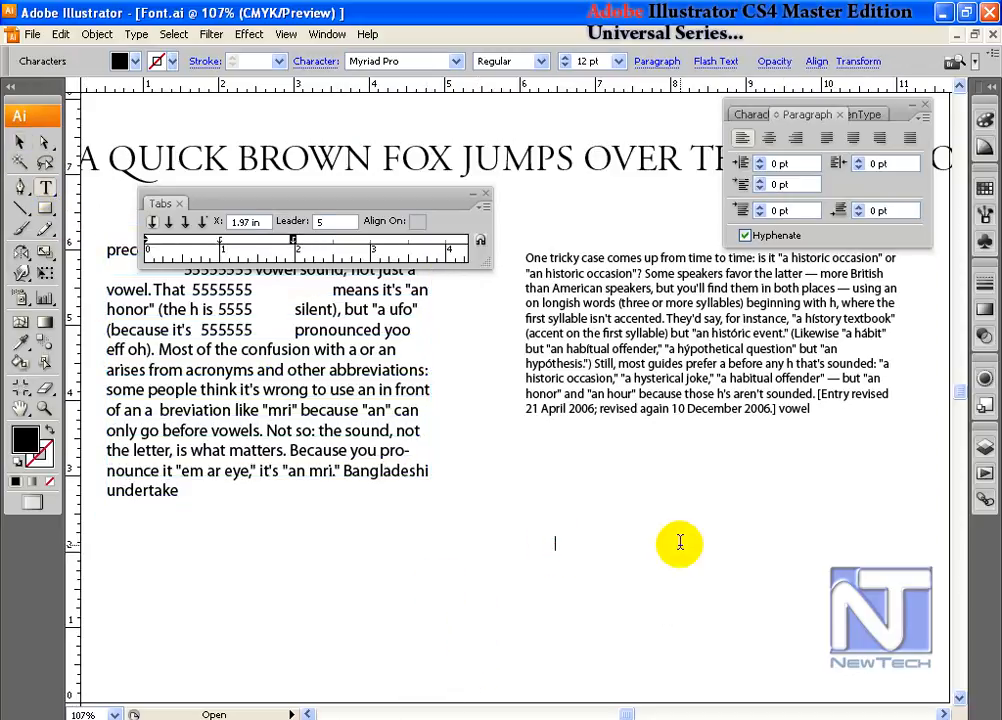
type("Name")
type("50.5")
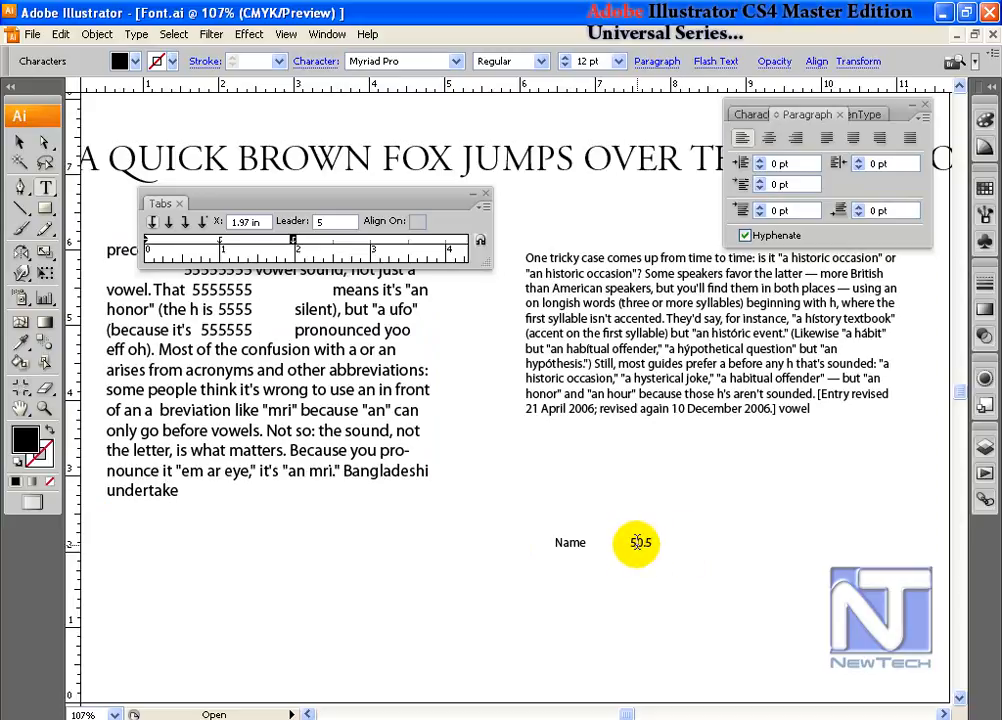
Align the Tabs ruler above the new "Name" line and clear all of its tab stops.
left_click_drag(630, 544, 658, 543)
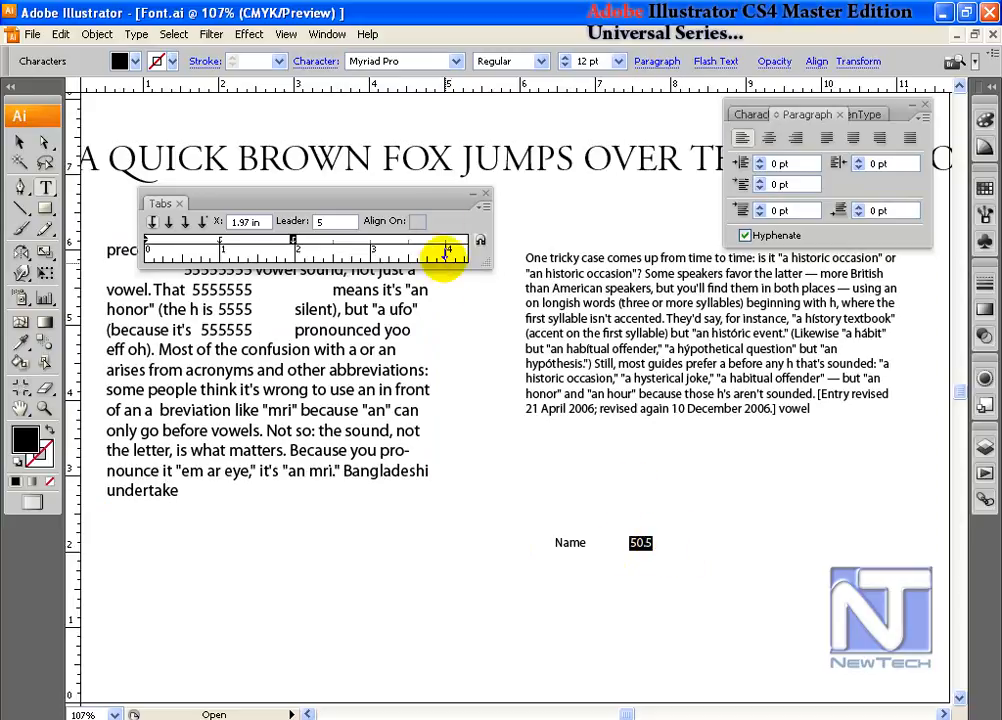
left_click(479, 240)
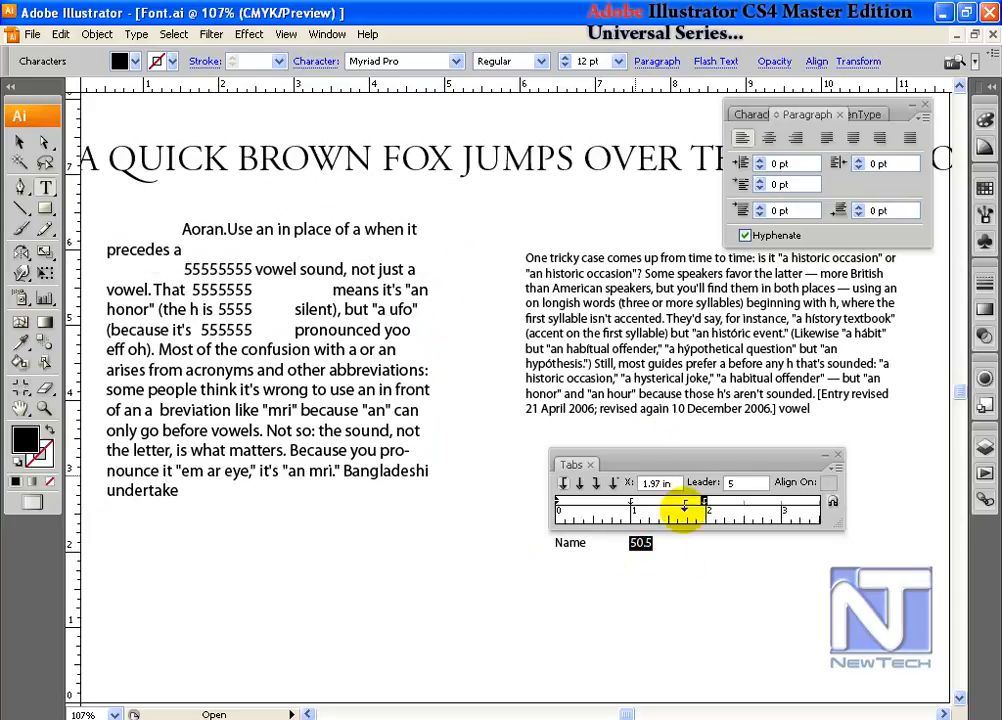
left_click(836, 467)
left_click(882, 467)
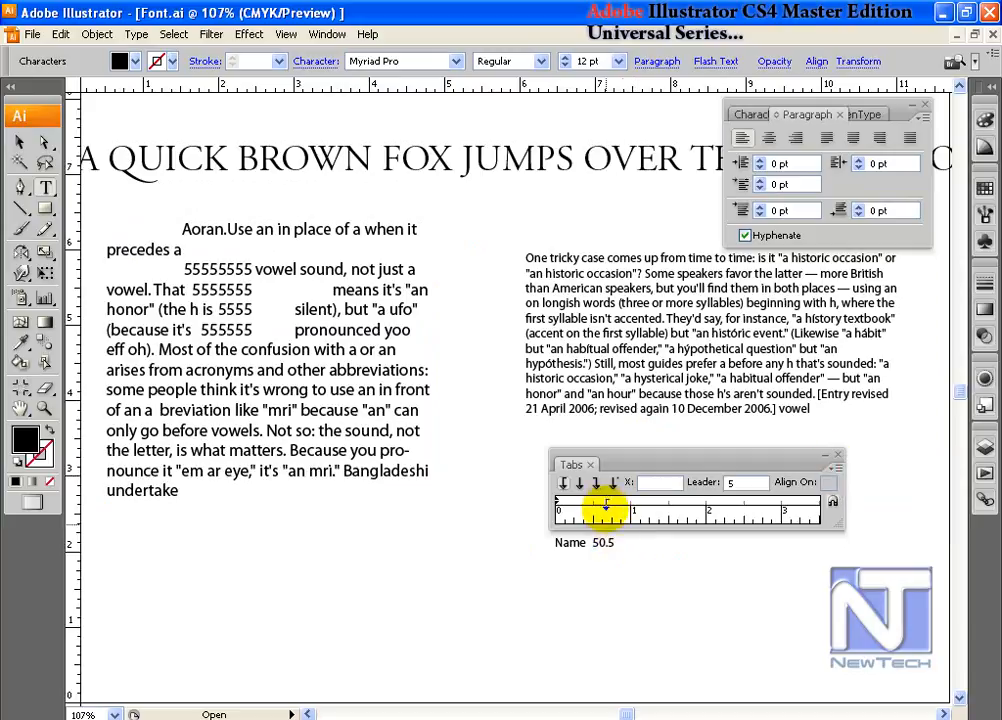
Set a left tab stop at 0.75 in for the "Name" line and remove its leader character.
left_click(613, 506)
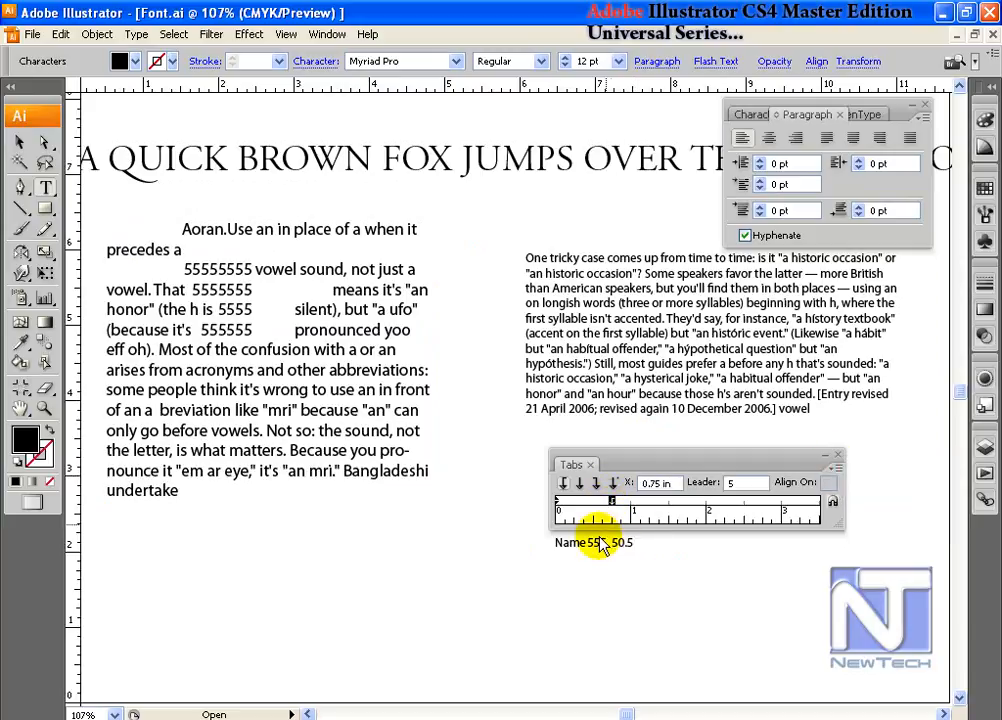
left_click(656, 483)
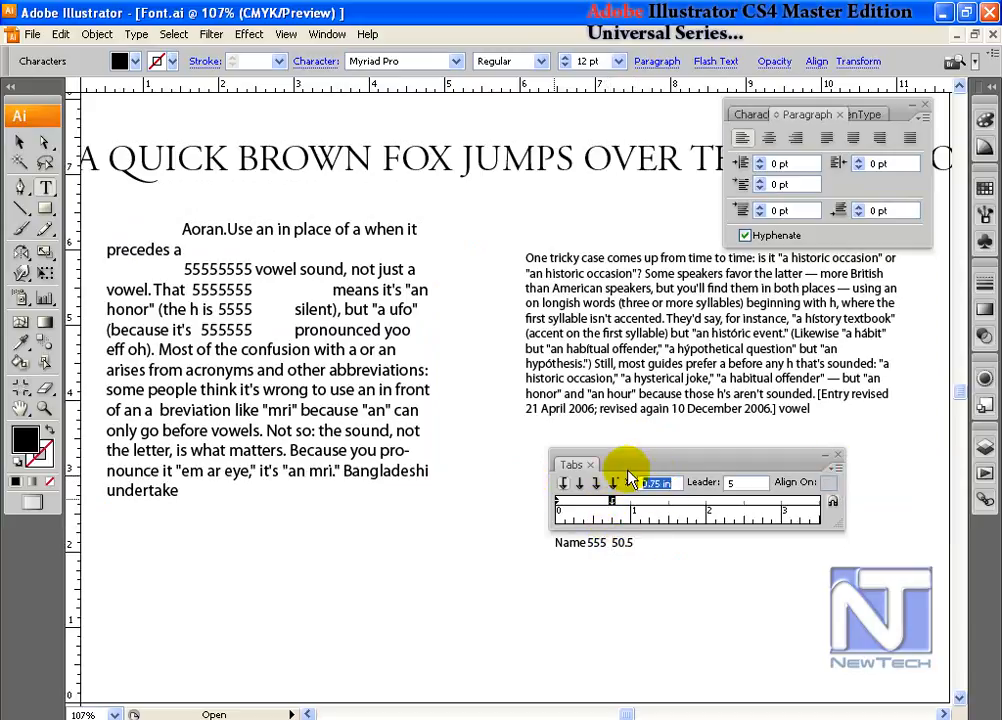
left_click(740, 483)
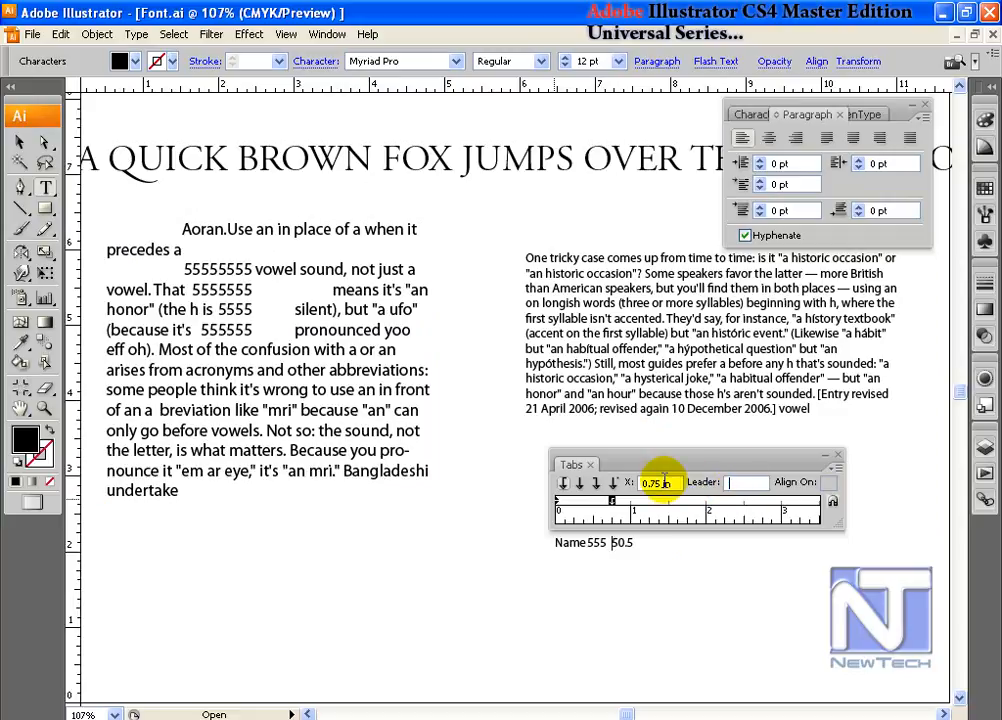
left_click(626, 547)
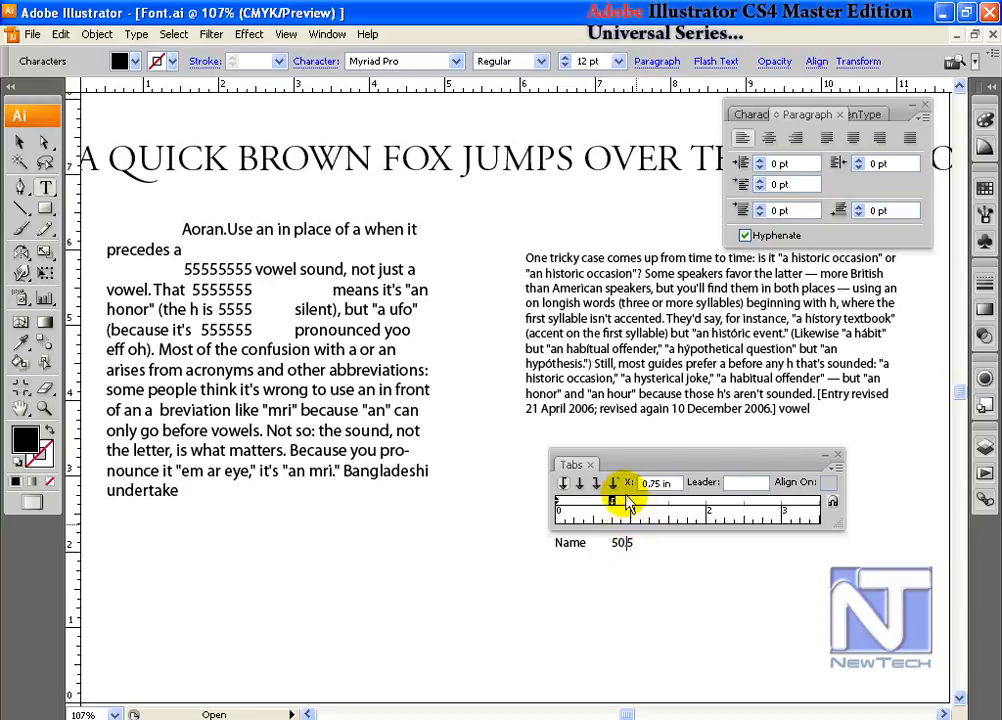
Replace the "Name" line's tab stops with a decimal tab stop at about 1.03 in, aligned on ".".
left_click_drag(614, 500, 624, 501)
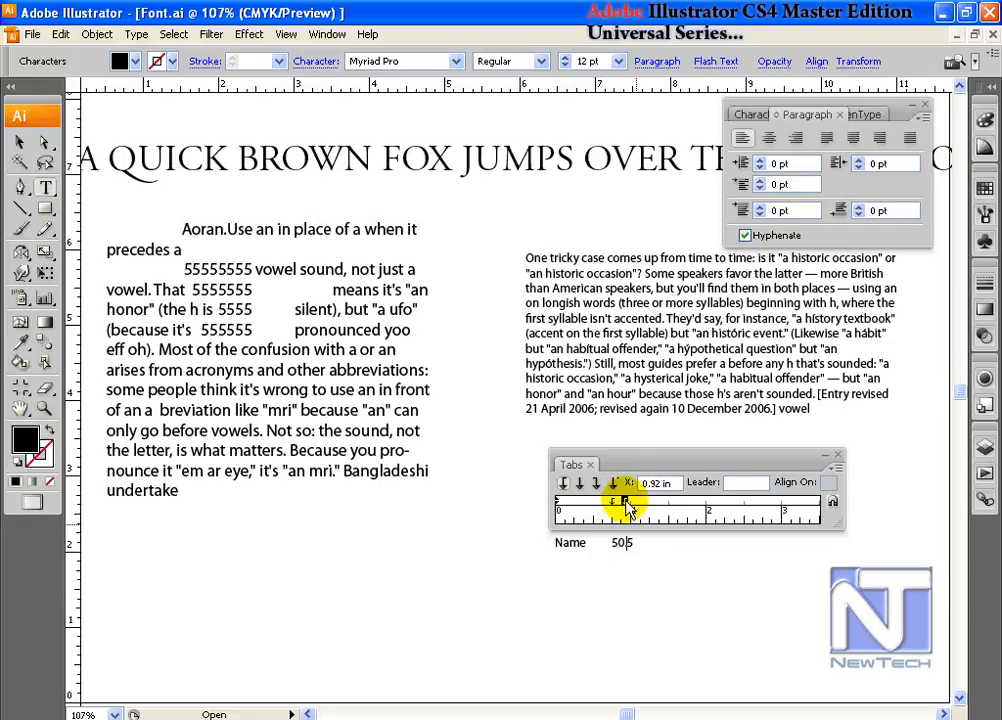
left_click(836, 469)
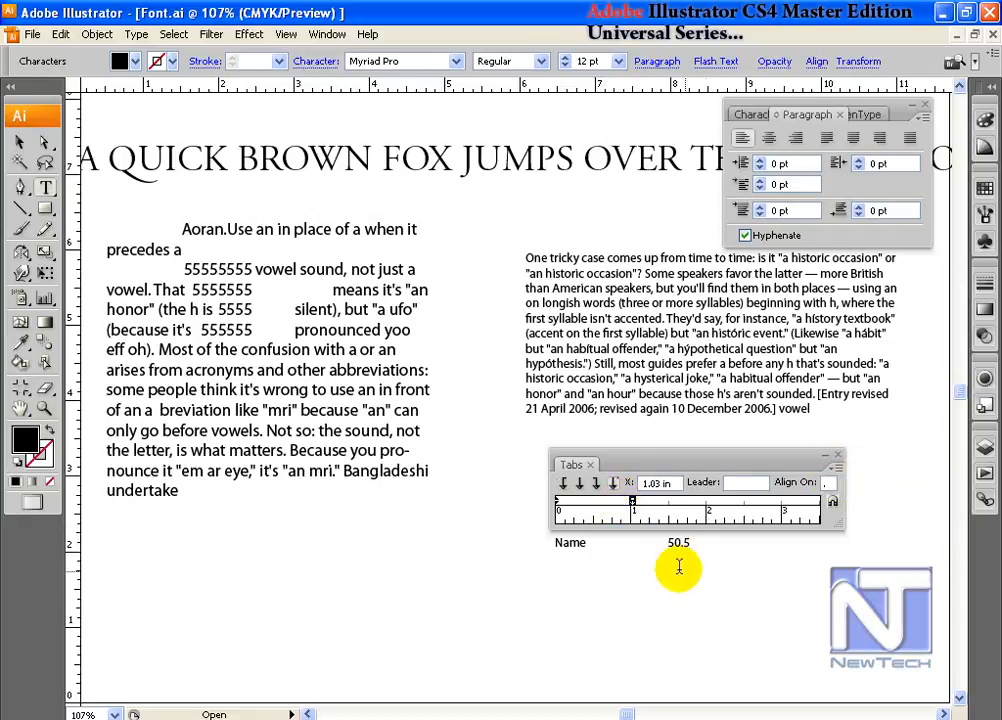
Add a second line below "Name" with "quantity" and the tabbed value "5.5".
left_click(701, 547)
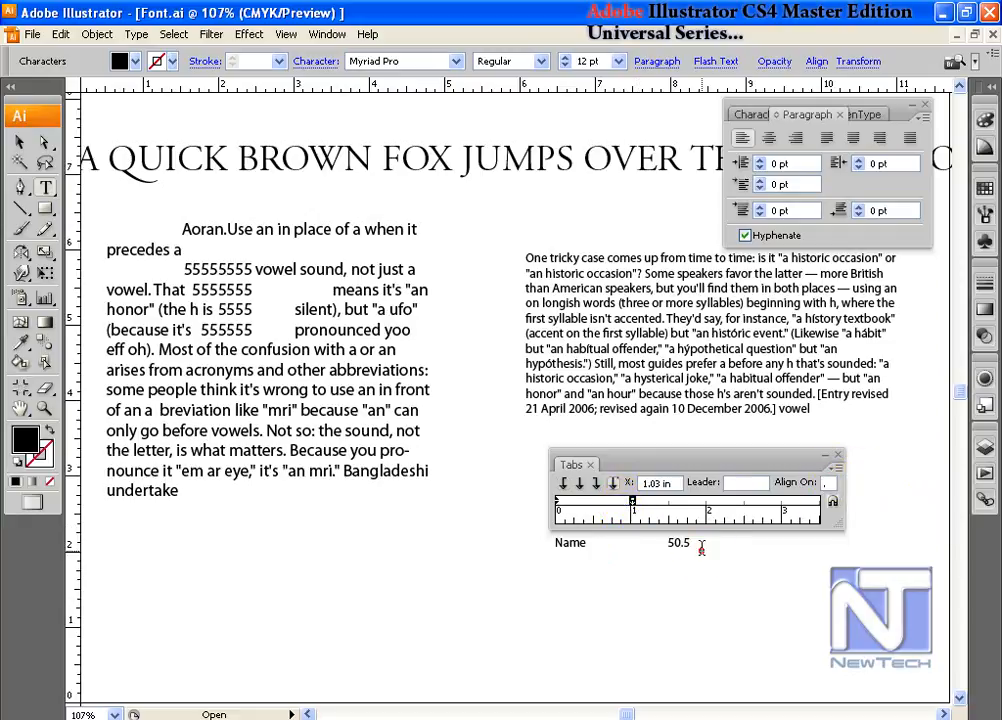
key("Return")
type("quantity 5.5")
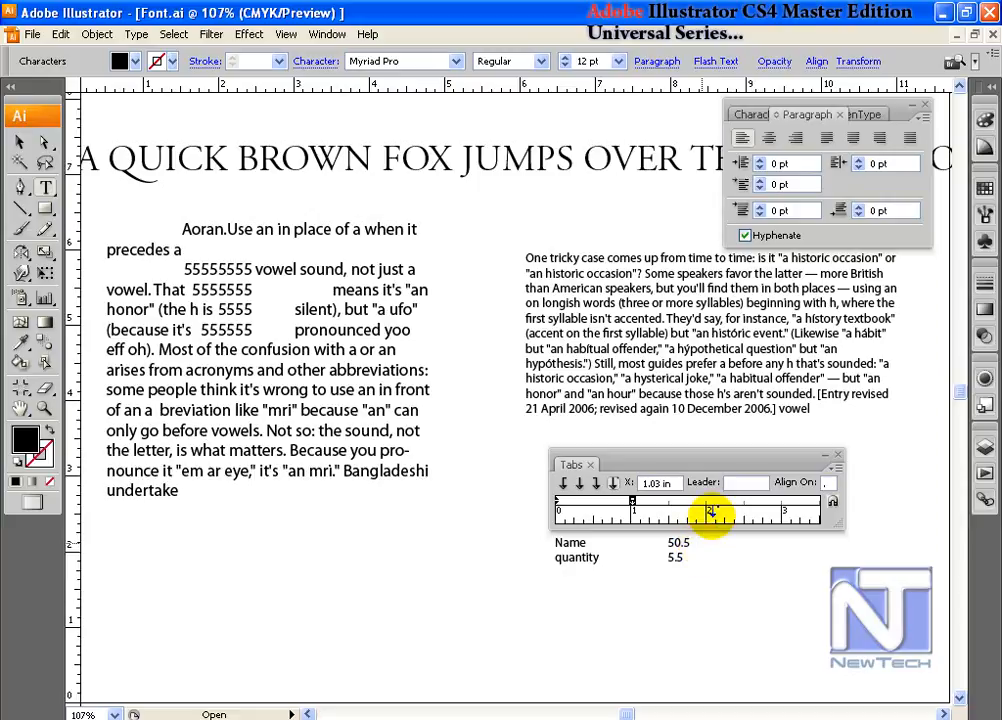
Select the values of both lines and add a decimal tab stop at about 1.64 in.
left_click(669, 557)
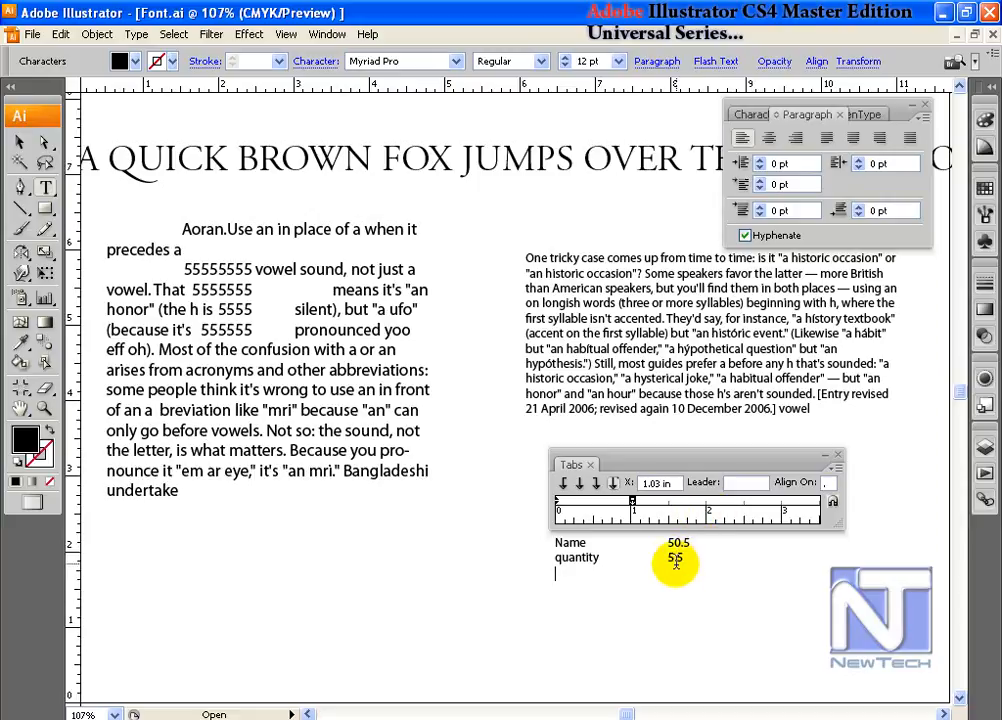
left_click(677, 508)
mouse_move(677, 508)
left_mouse_down()
mouse_move(671, 553)
mouse_move(669, 541)
mouse_move(682, 561)
left_mouse_up()
left_click_drag(689, 508, 680, 504)
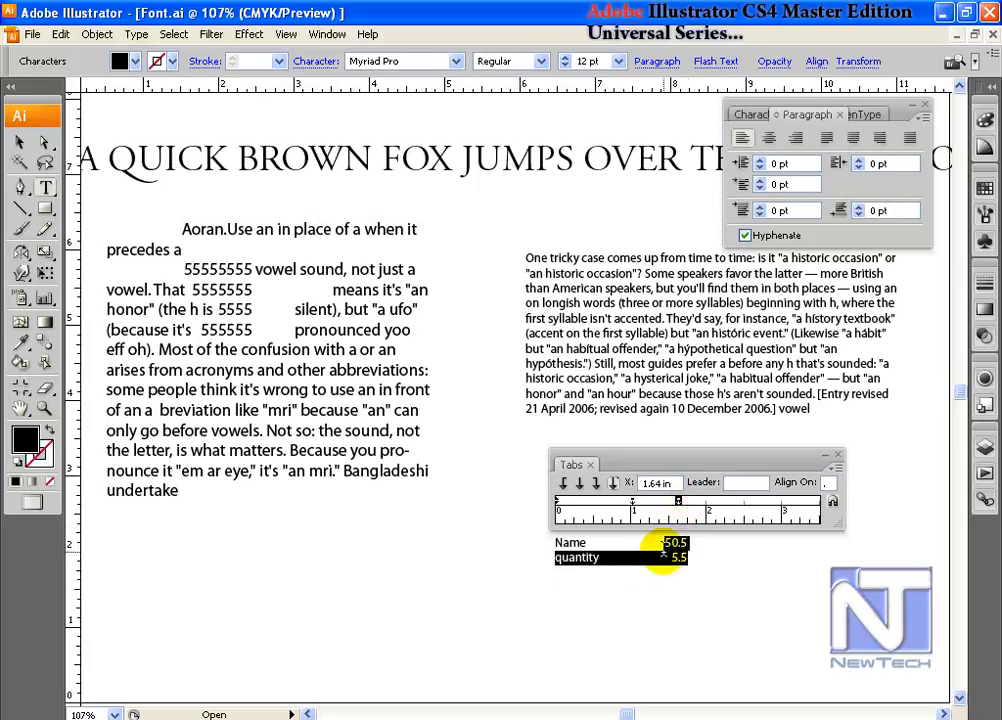
Realign the Tabs ruler above the text and add a third line with "BQs", two tabs and "54.32".
left_click_drag(656, 581, 737, 597)
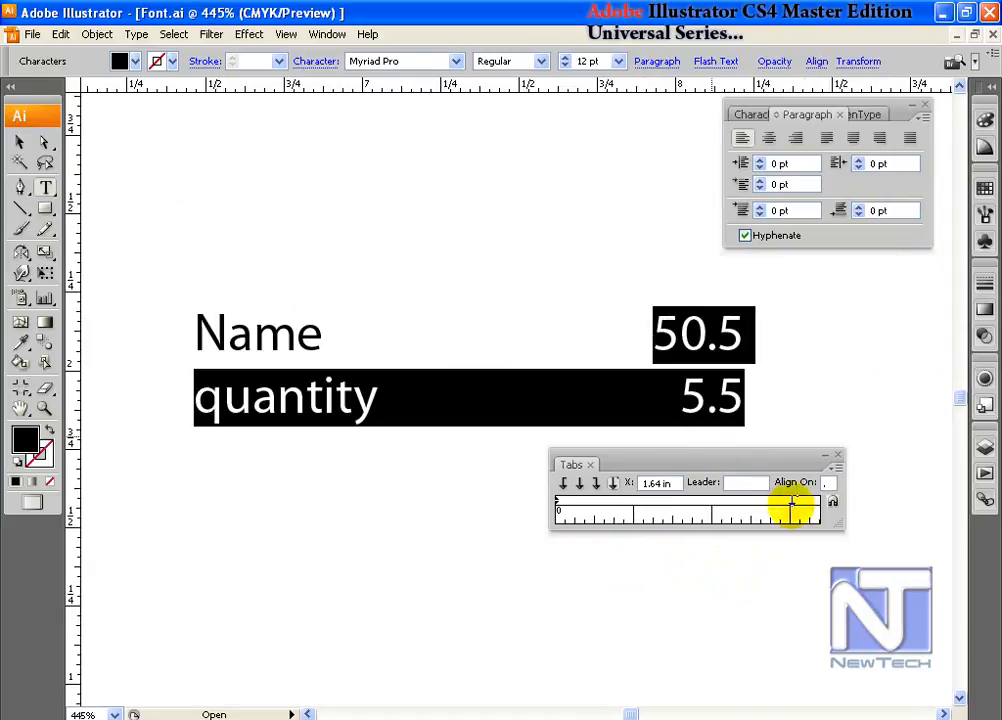
left_click(832, 501)
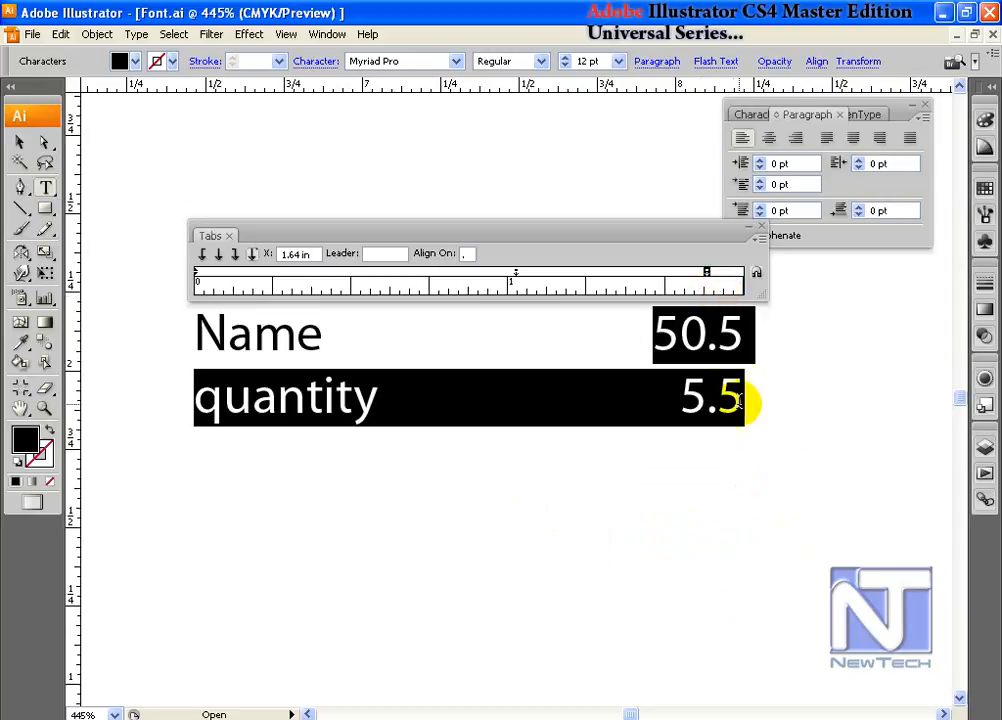
left_click(746, 405)
key("Return")
type("BQs")
key("Tab")
key("Tab")
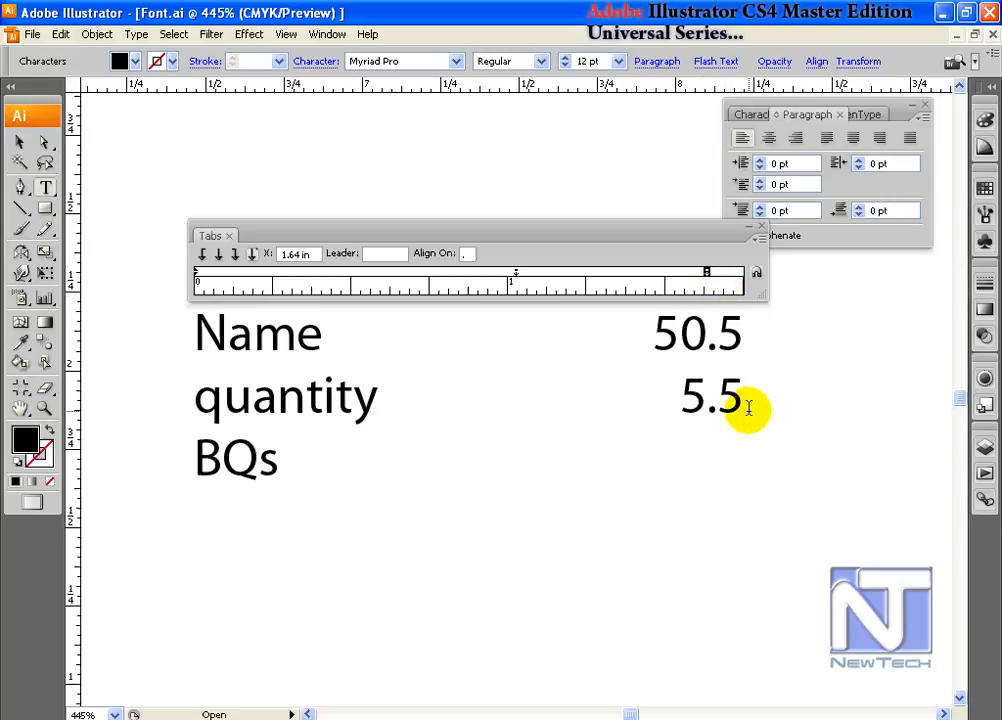
type("54")
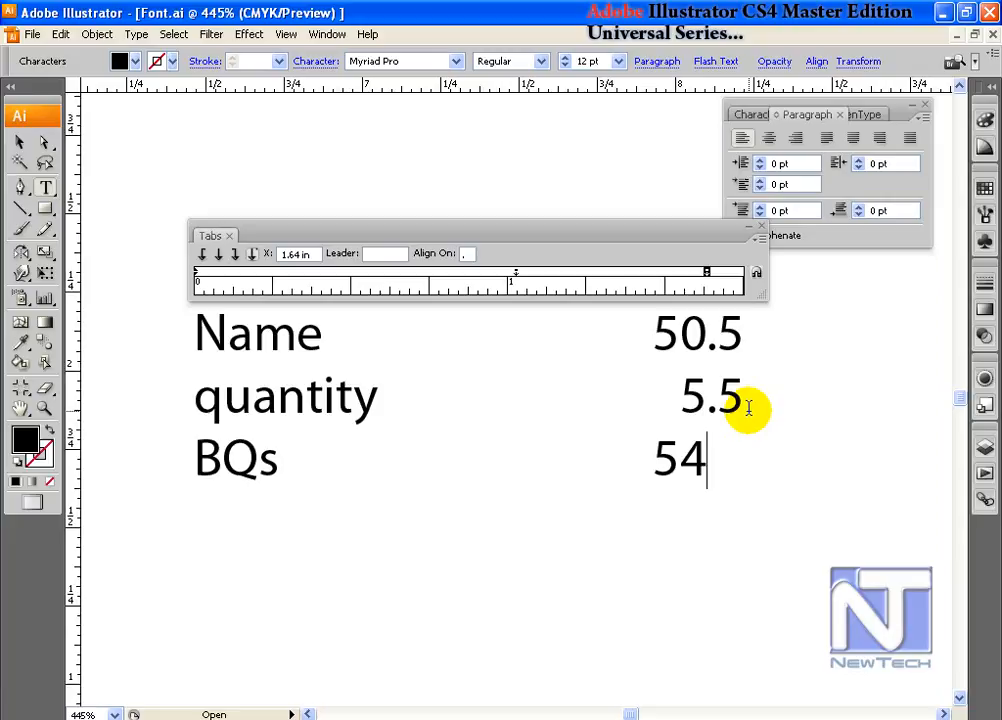
type(".32")
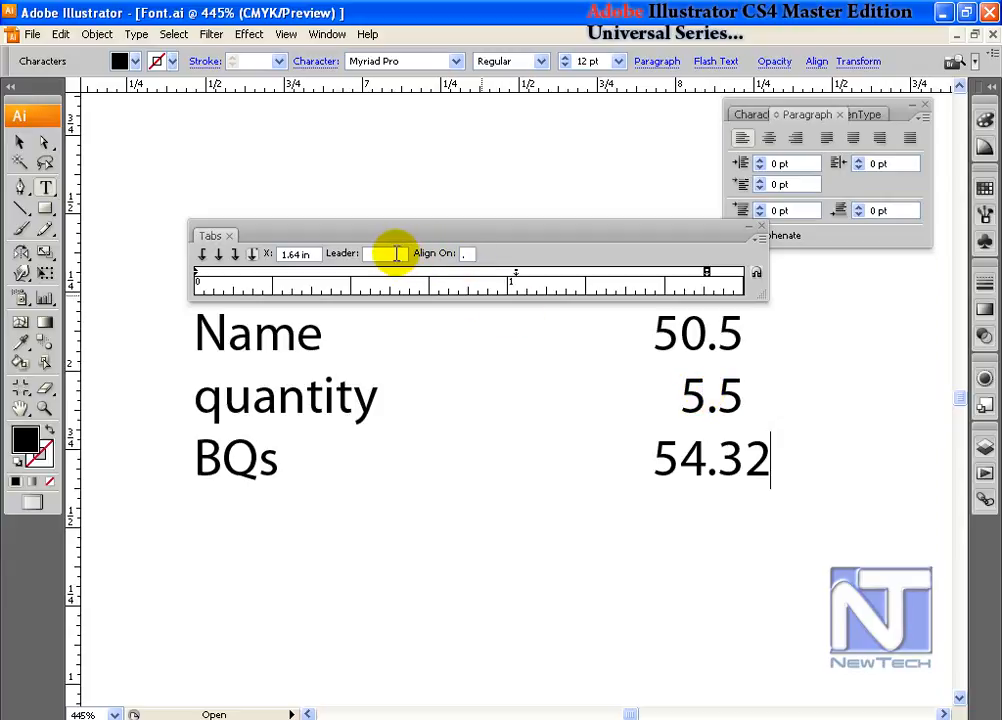
Try "-" as the Align On character of the "BQs" line's 1.64 in tab stop, and restore ".".
left_click(466, 253)
double_click(470, 254)
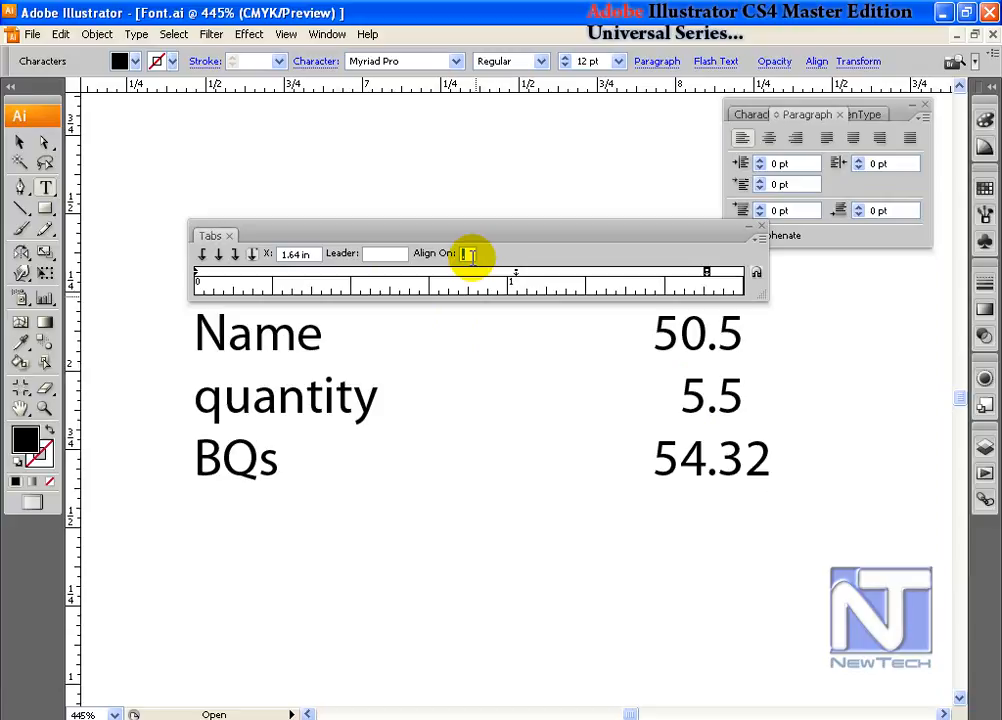
key("Return")
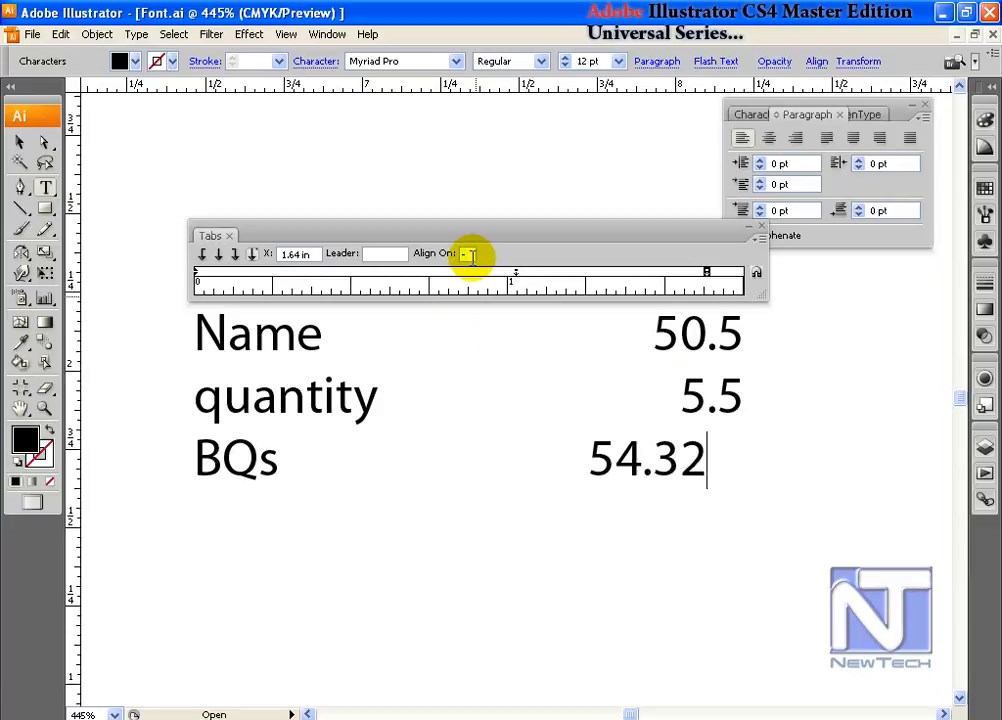
left_click(466, 252)
type(".")
key("Return")
left_click(759, 238)
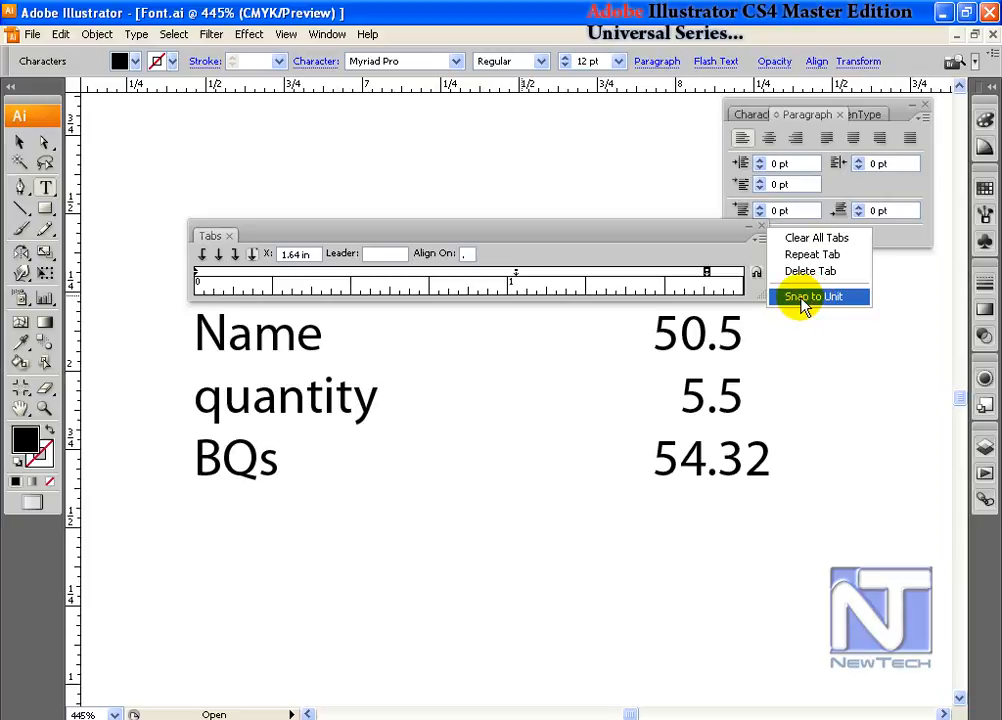
left_click(643, 252)
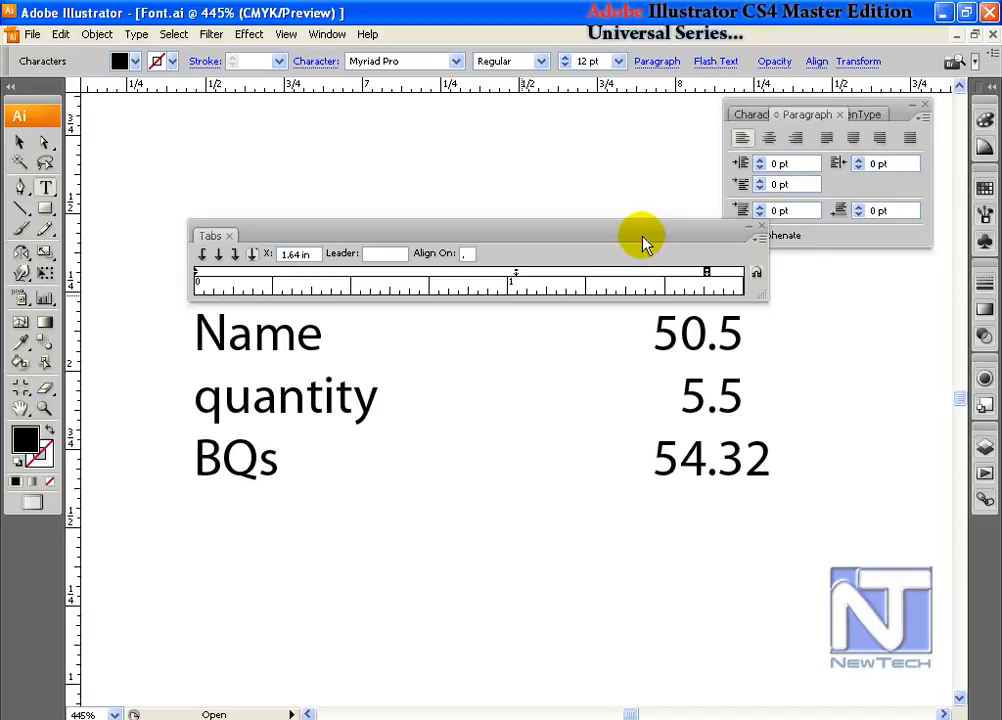
double_click(600, 234)
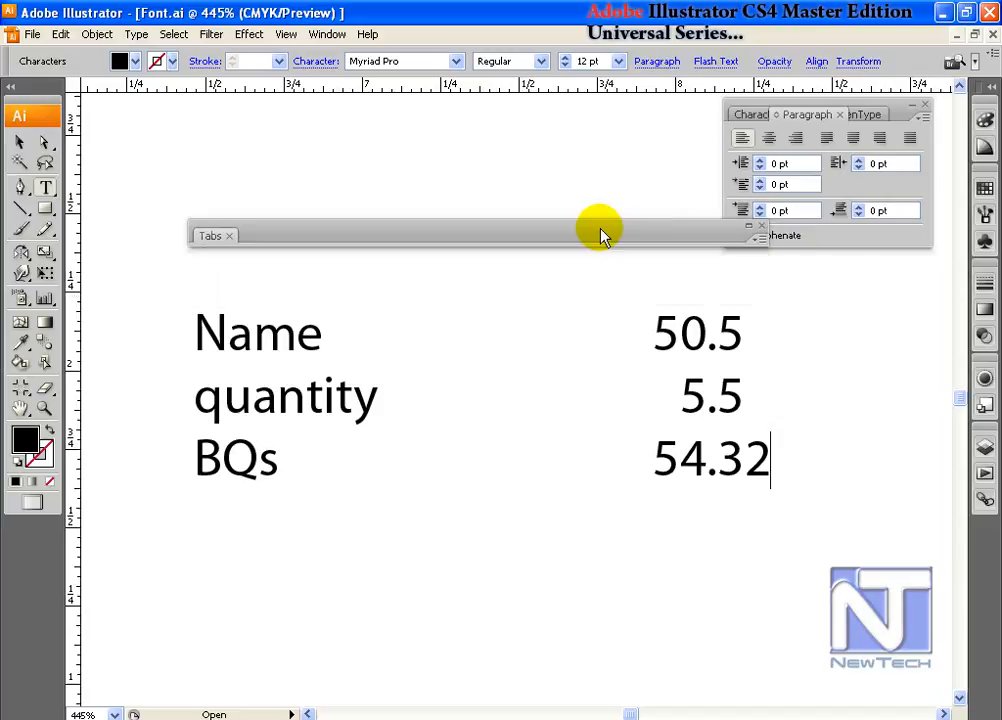
double_click(600, 234)
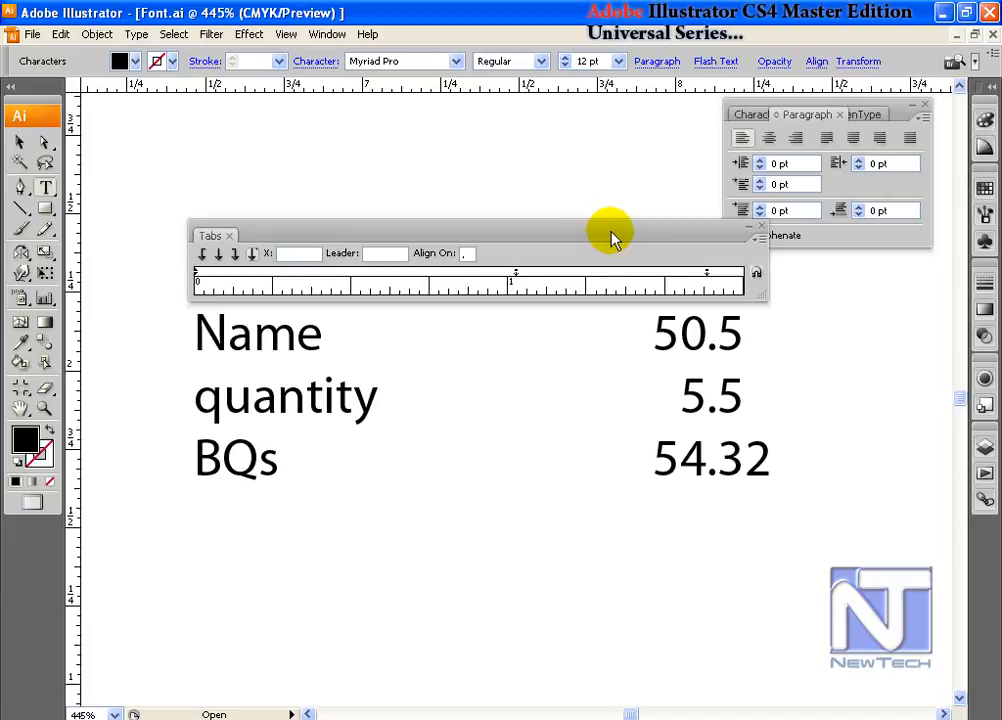
double_click(752, 232)
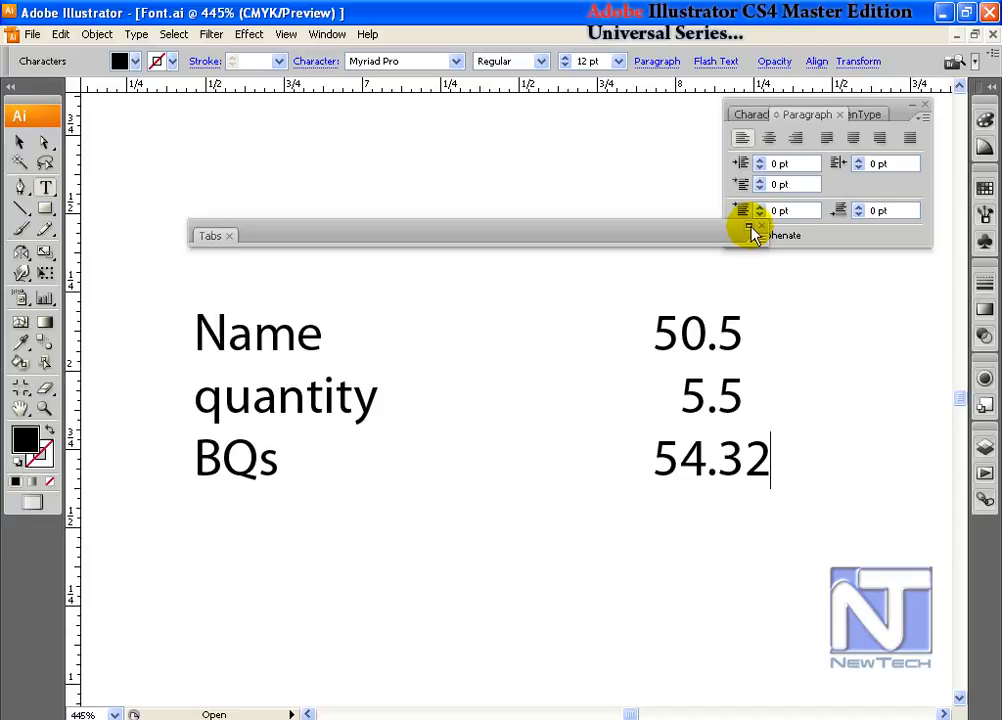
double_click(752, 232)
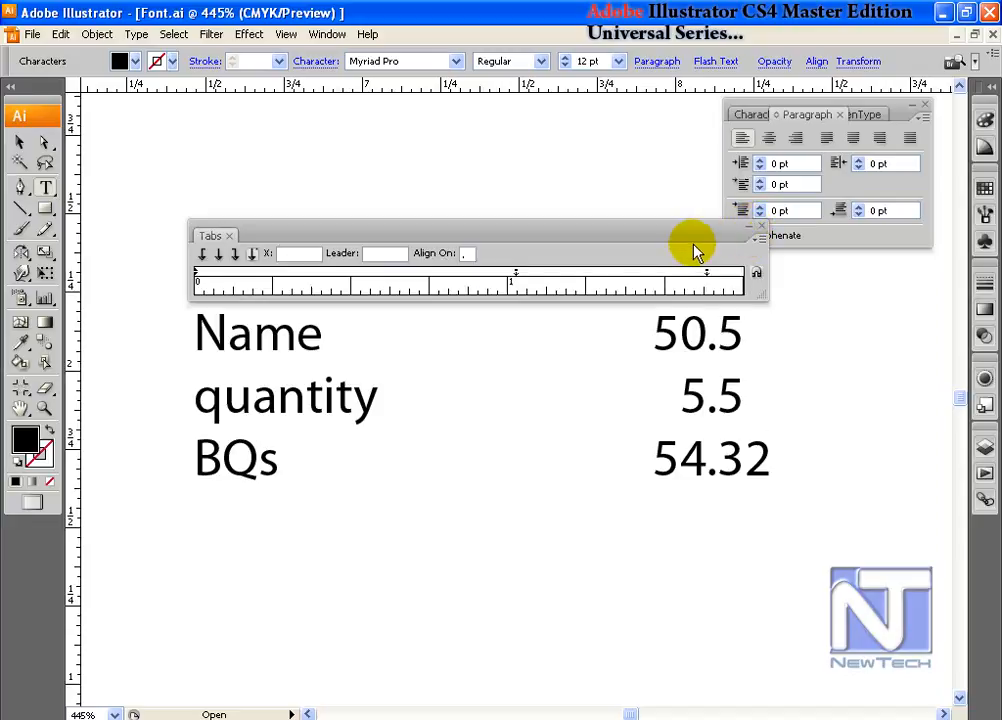